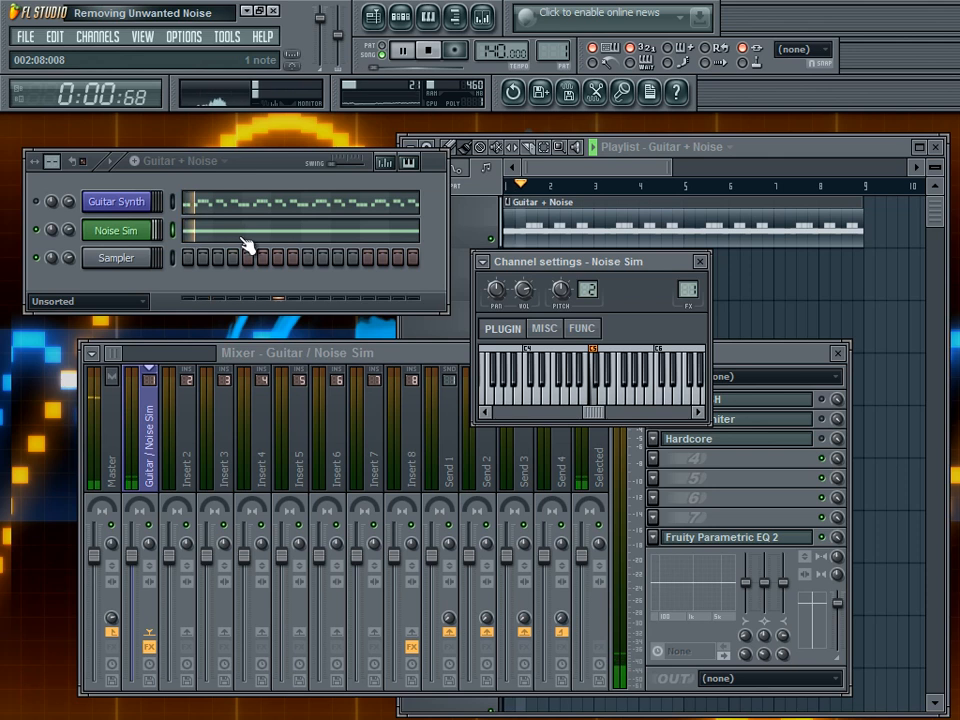
Step: Play the Noise Sim channel and examine its spectrum in Fruity Parametric EQ 2 on the Guitar / Noise Sim track
left_click(160, 440)
key("space")
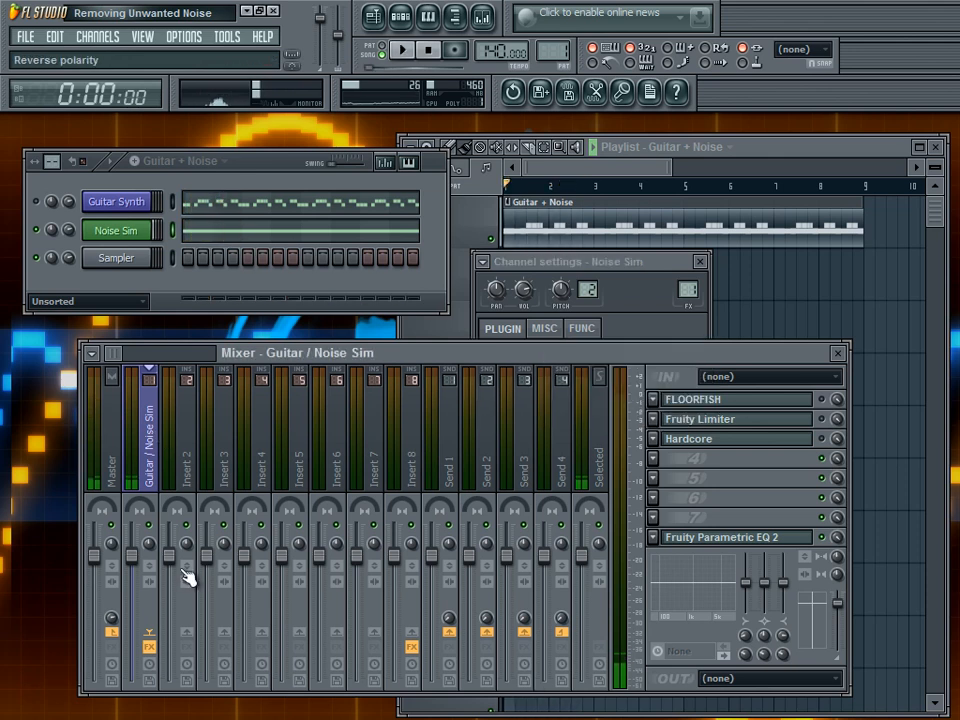
left_click(706, 535)
key("space")
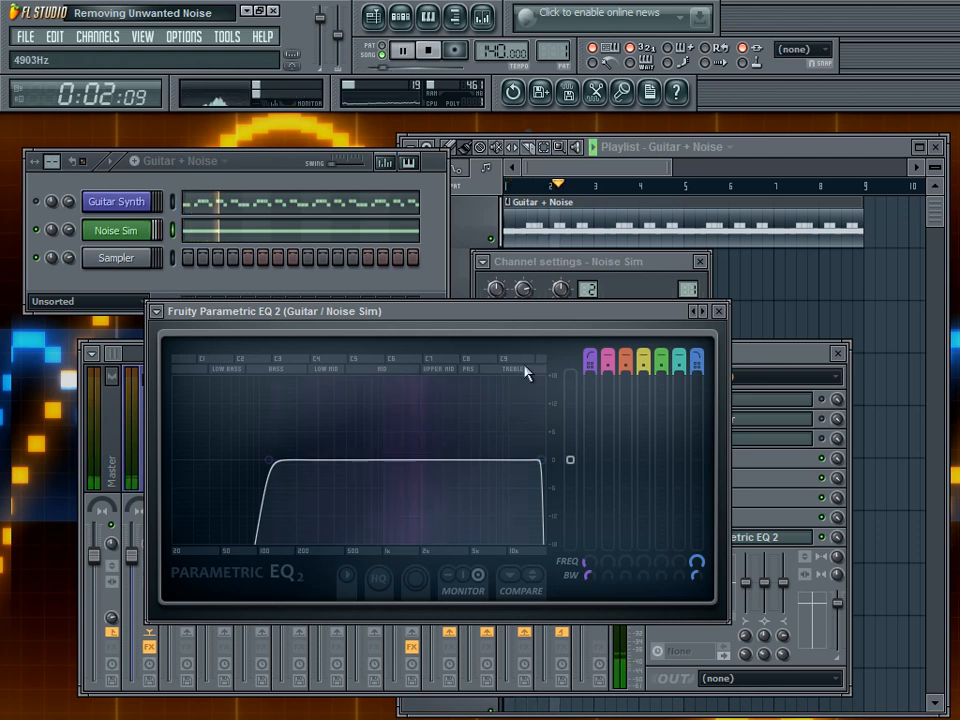
left_click(718, 312)
key("space")
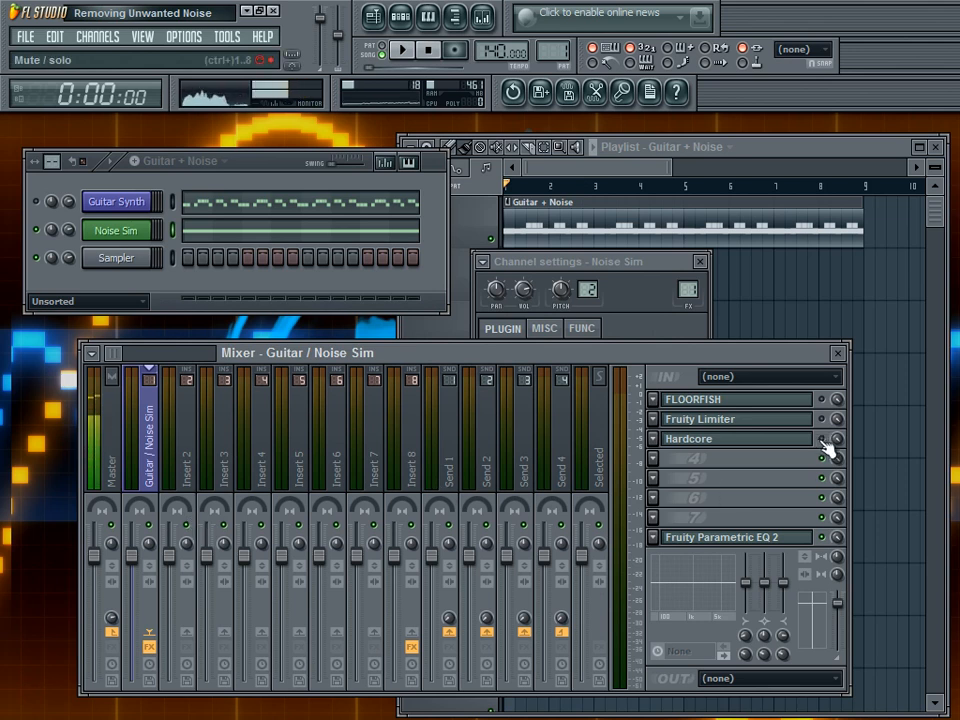
Step: Enable the Hardcore effect on the Guitar / Noise Sim track and audition the noise through it
key("space")
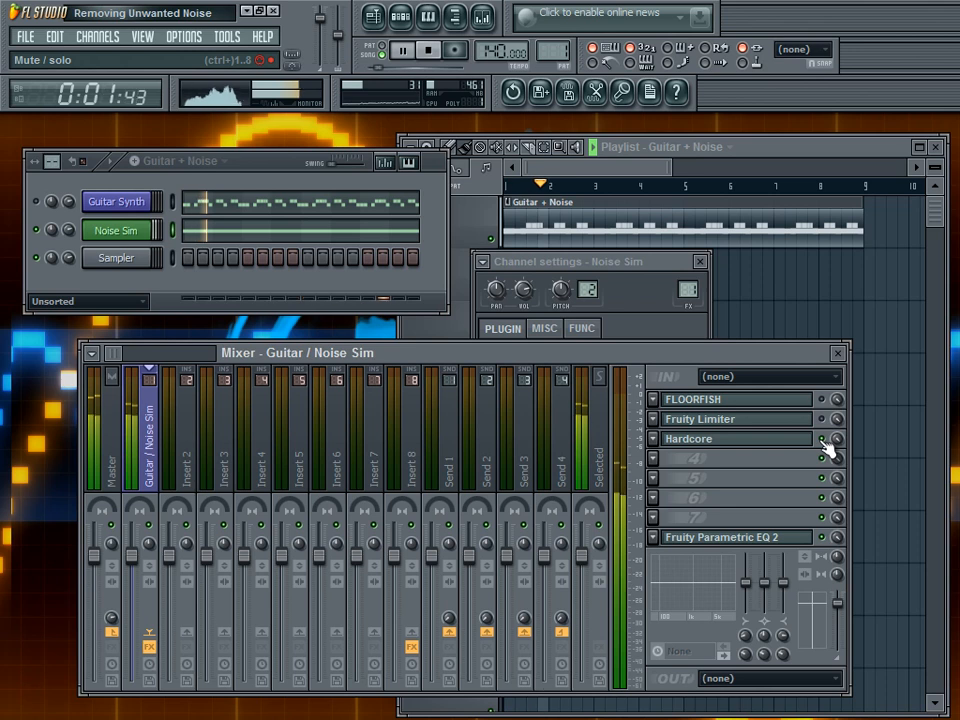
key("space")
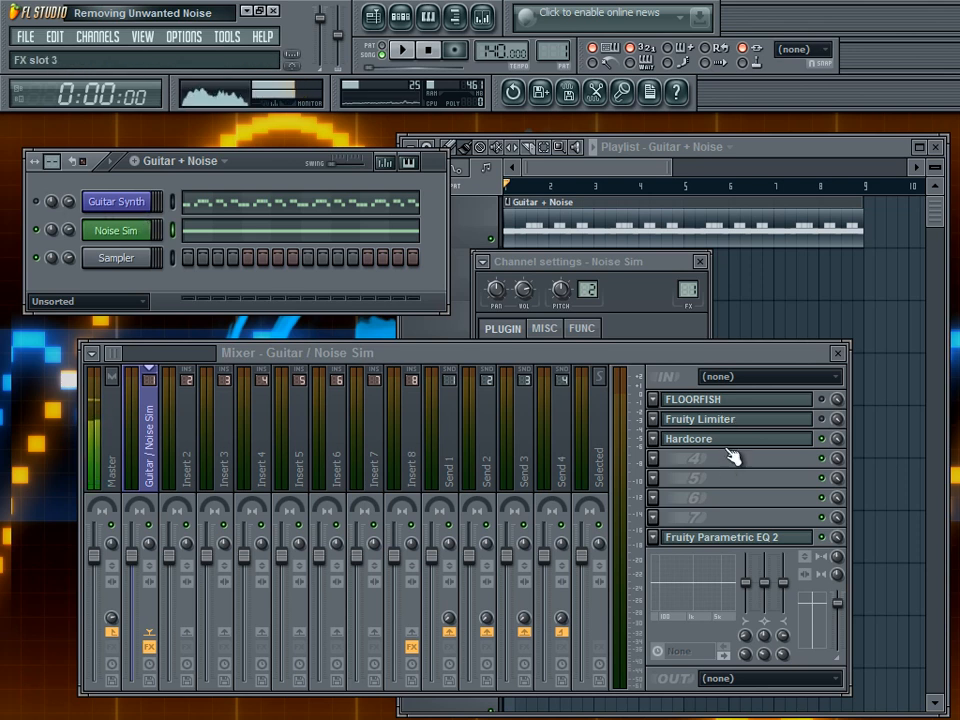
Step: View the Guitar Synth's FL Slayer plugin, solo Guitar Synth in place of Noise Sim, and audition the guitar alone
left_click(139, 205)
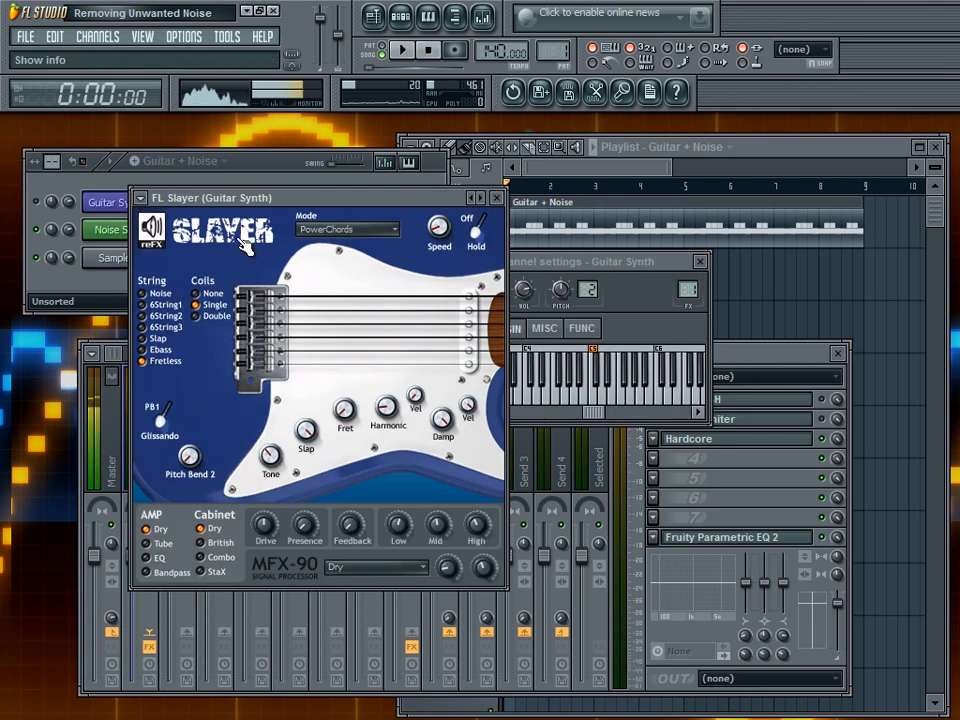
left_click(496, 198)
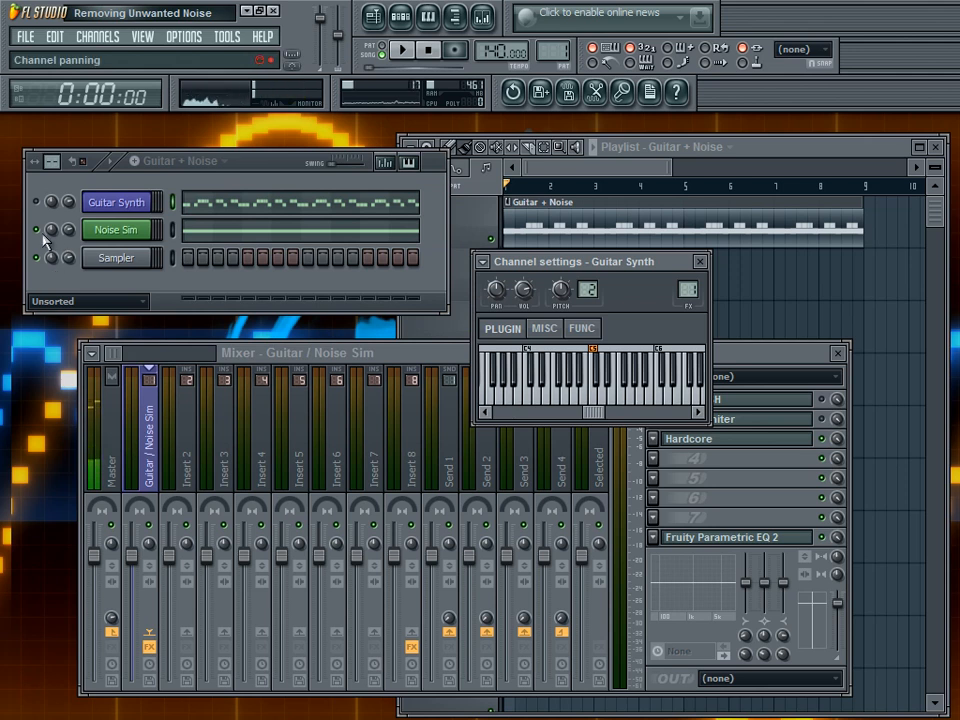
left_click(36, 203)
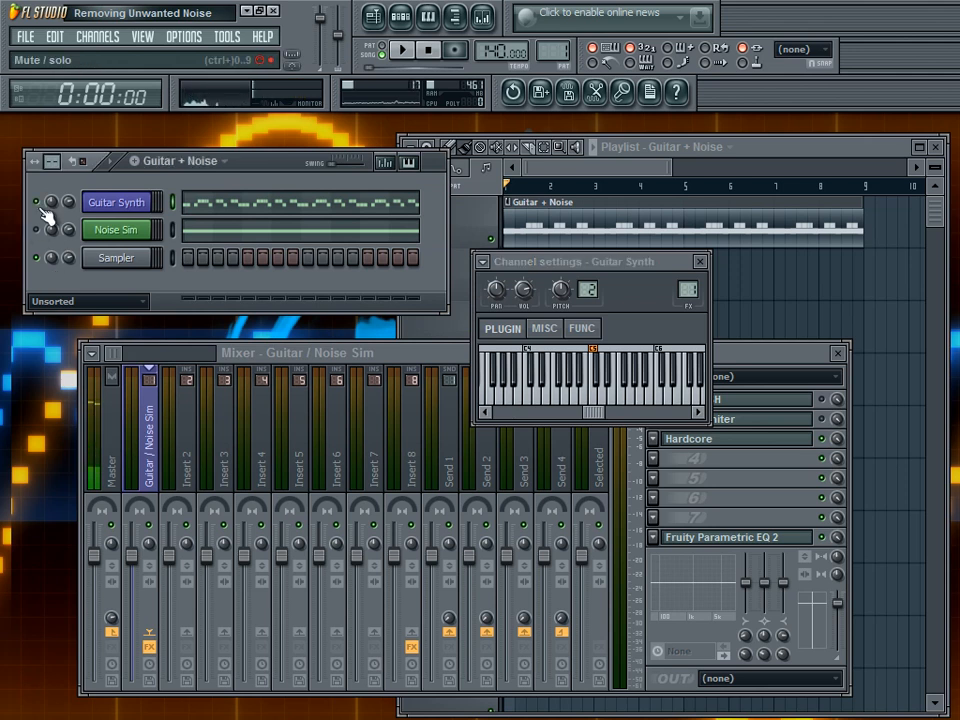
left_click(769, 488)
key("space")
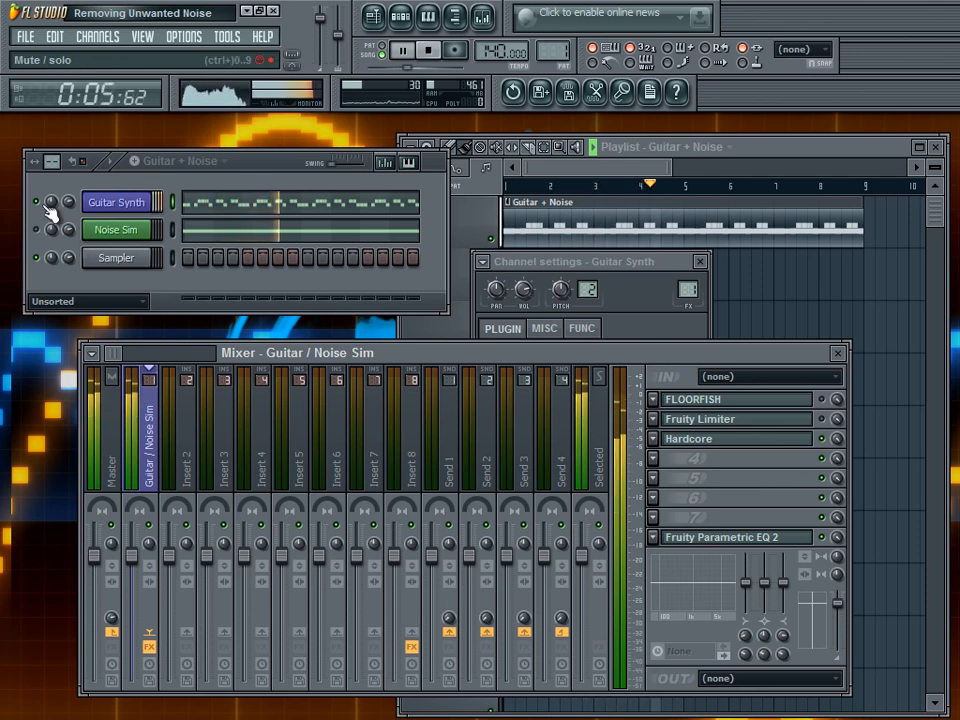
key("space")
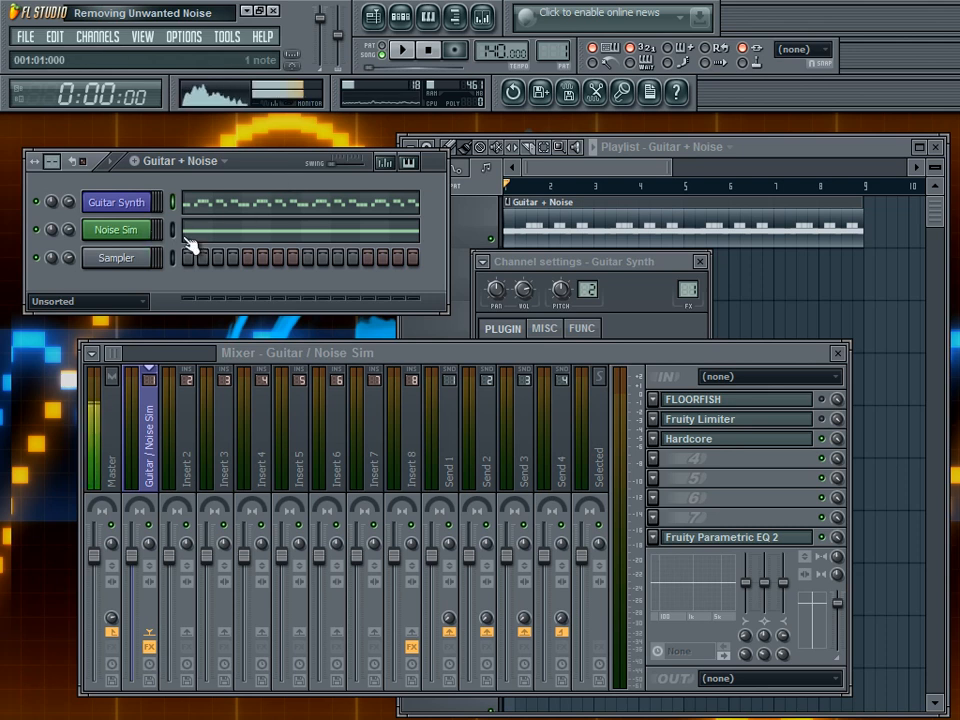
Step: Unmute the Noise Sim channel alongside Guitar Synth and audition both channels together
key("space")
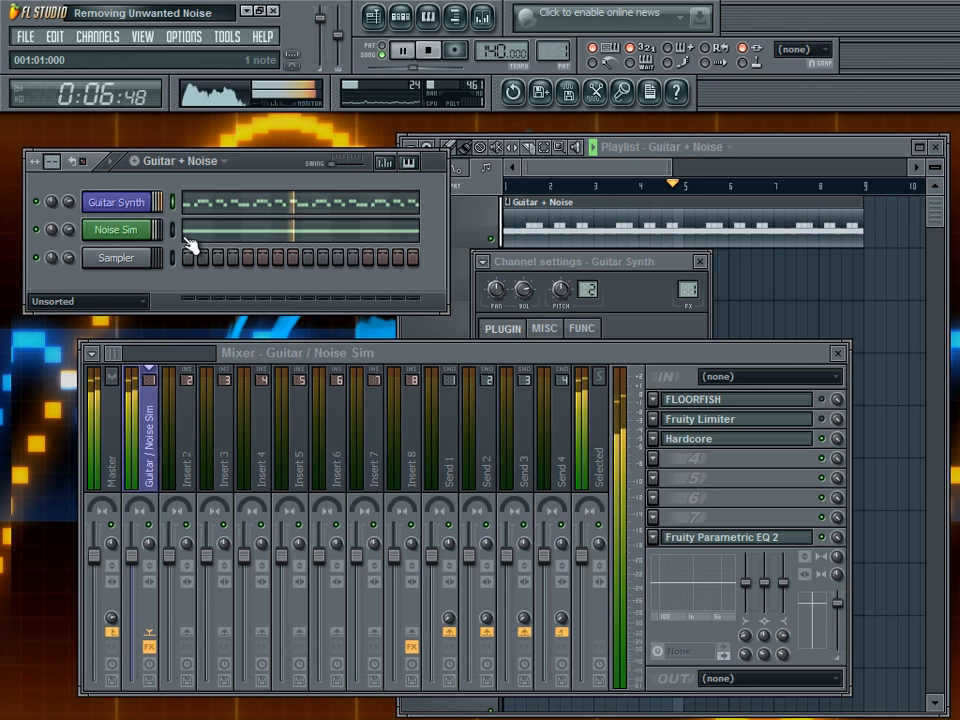
key("space")
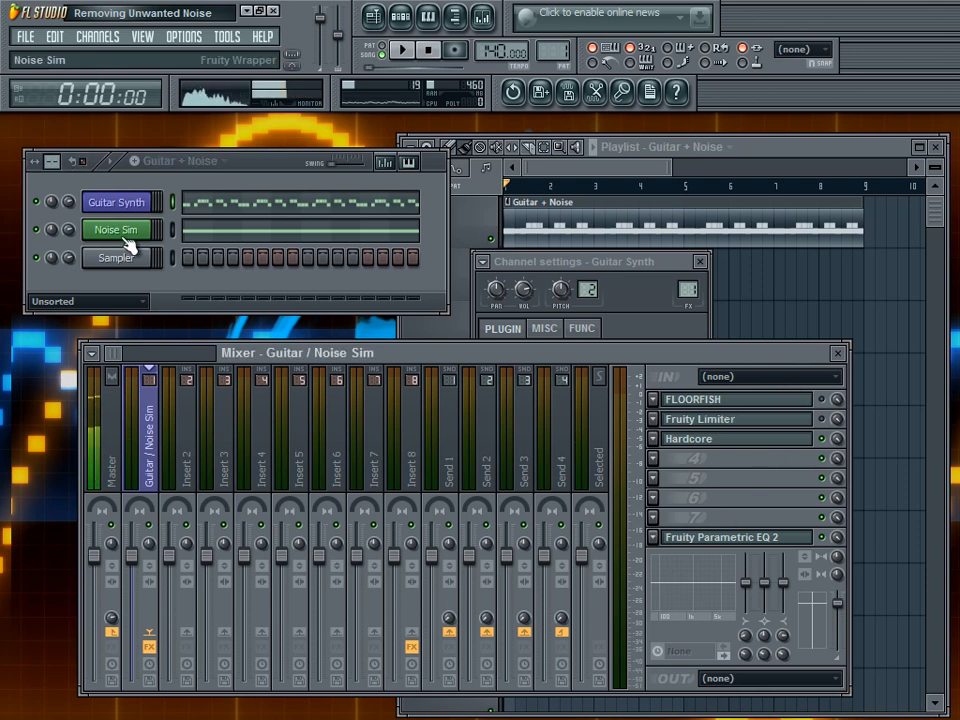
Step: Examine the noise gate controls of the FLOORFISH and Fruity Limiter effects on the Guitar / Noise Sim track
left_click(692, 405)
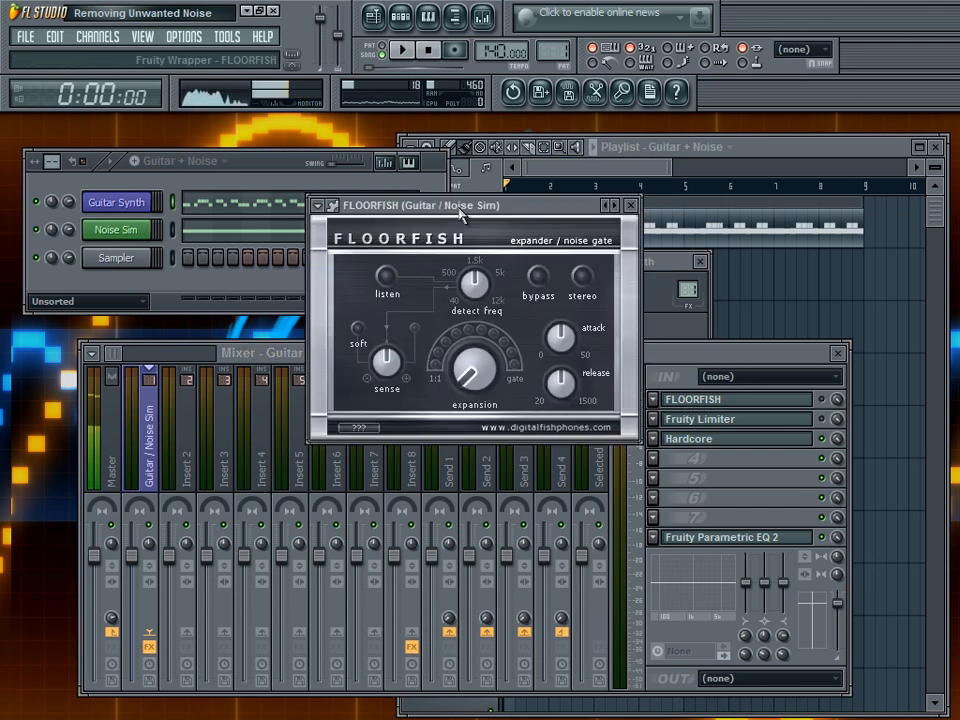
left_click_drag(461, 212, 425, 190)
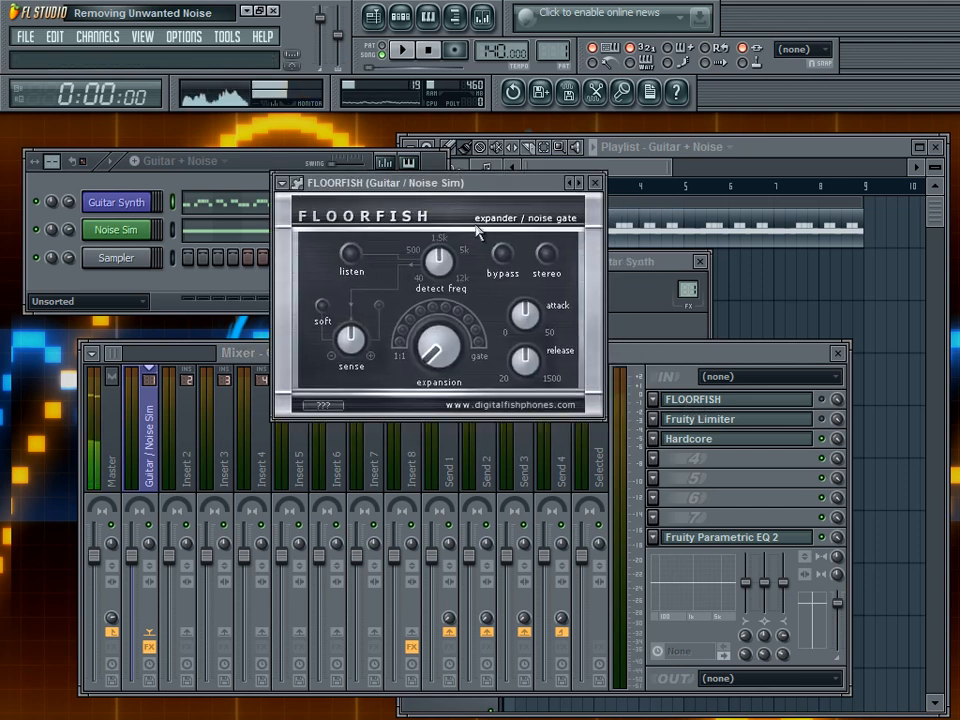
left_click(597, 186)
left_click(725, 421)
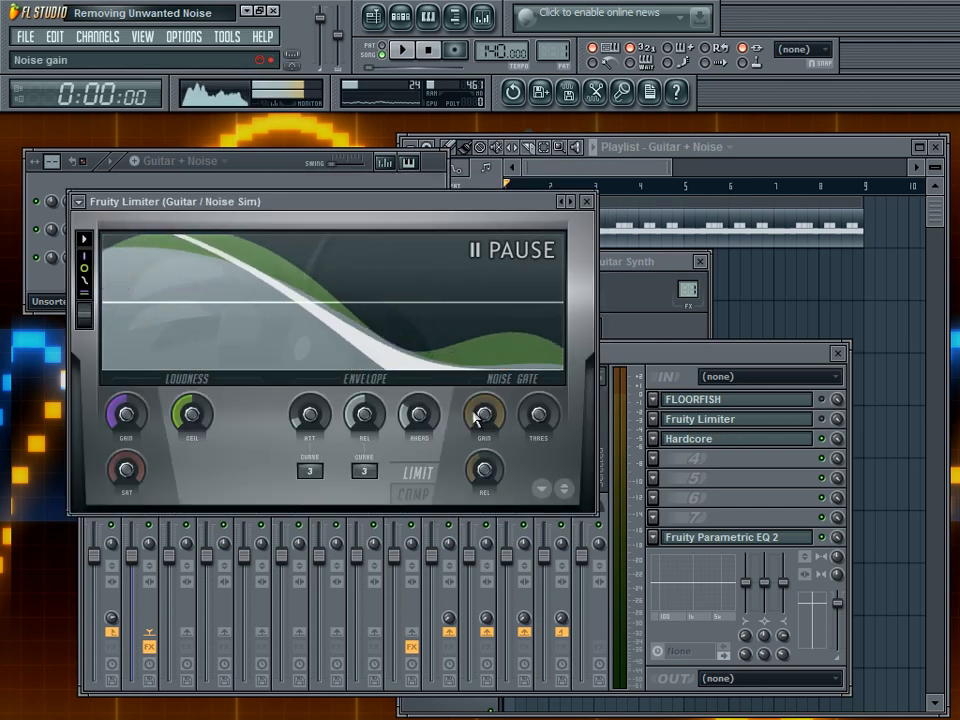
left_click(586, 201)
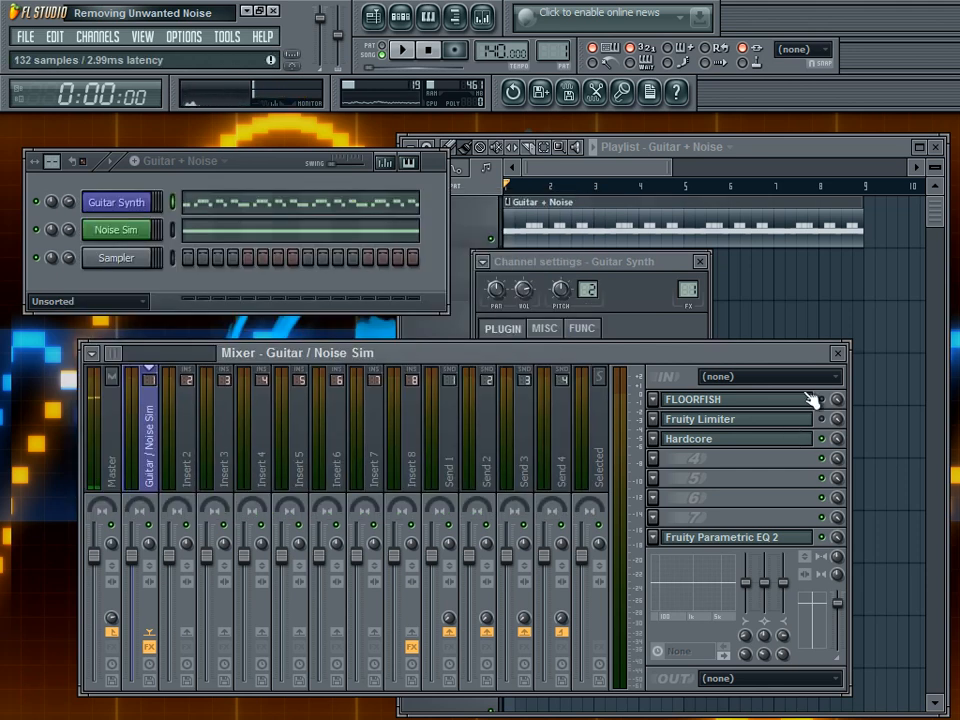
left_click(692, 400)
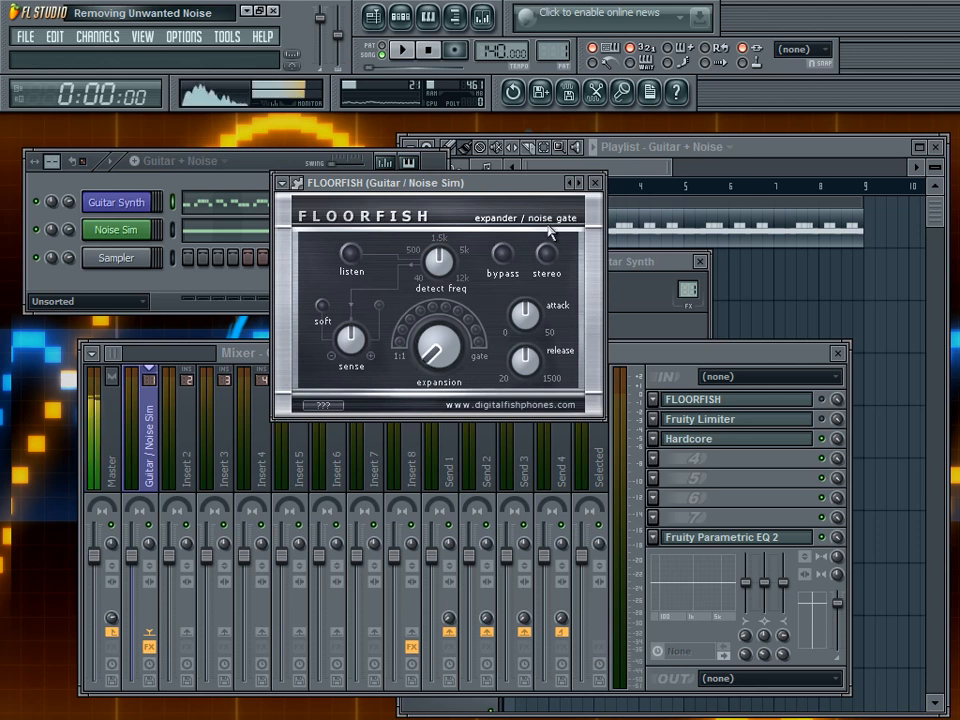
left_click(596, 184)
Step: Enable the FLOORFISH effect on the Guitar / Noise Sim track and audition it with the expansion left at 1:1
left_click(740, 400)
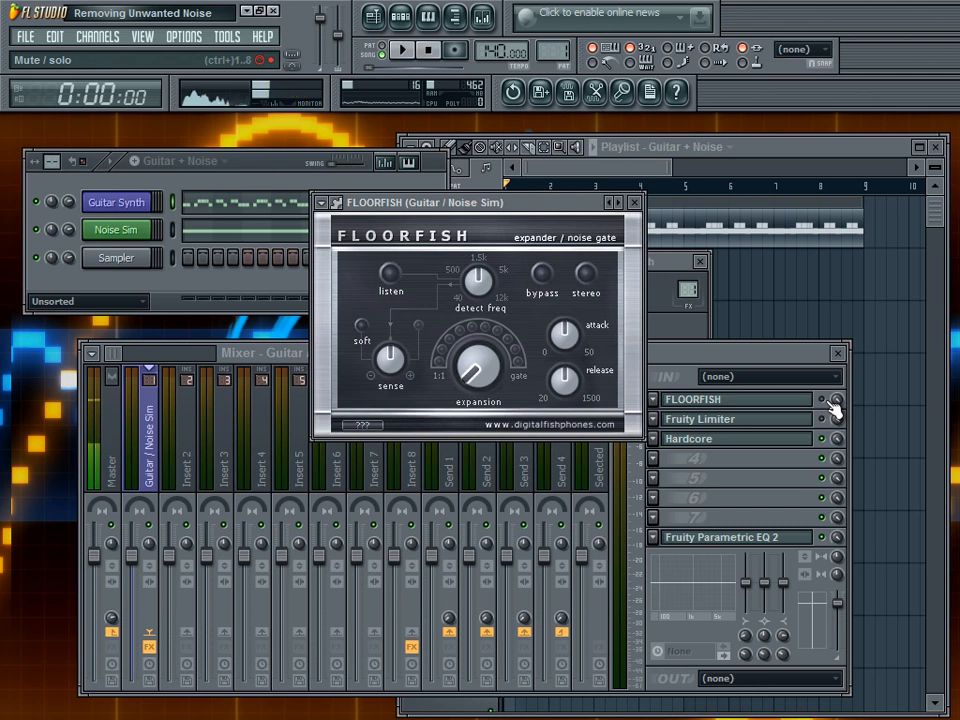
left_click(823, 400)
left_click(504, 204)
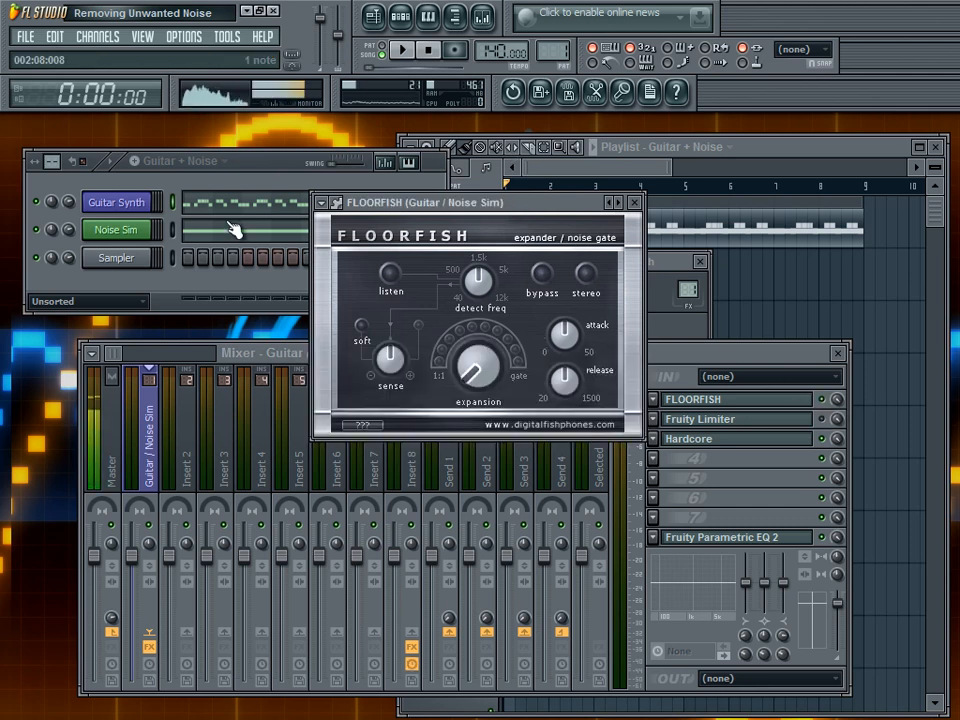
key("space")
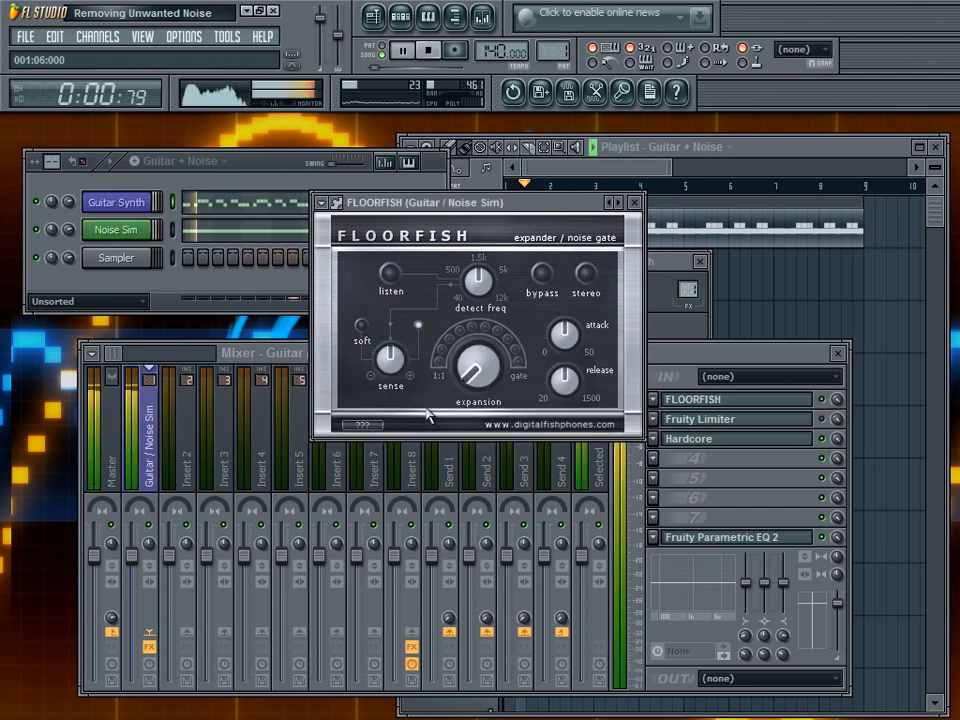
key("space")
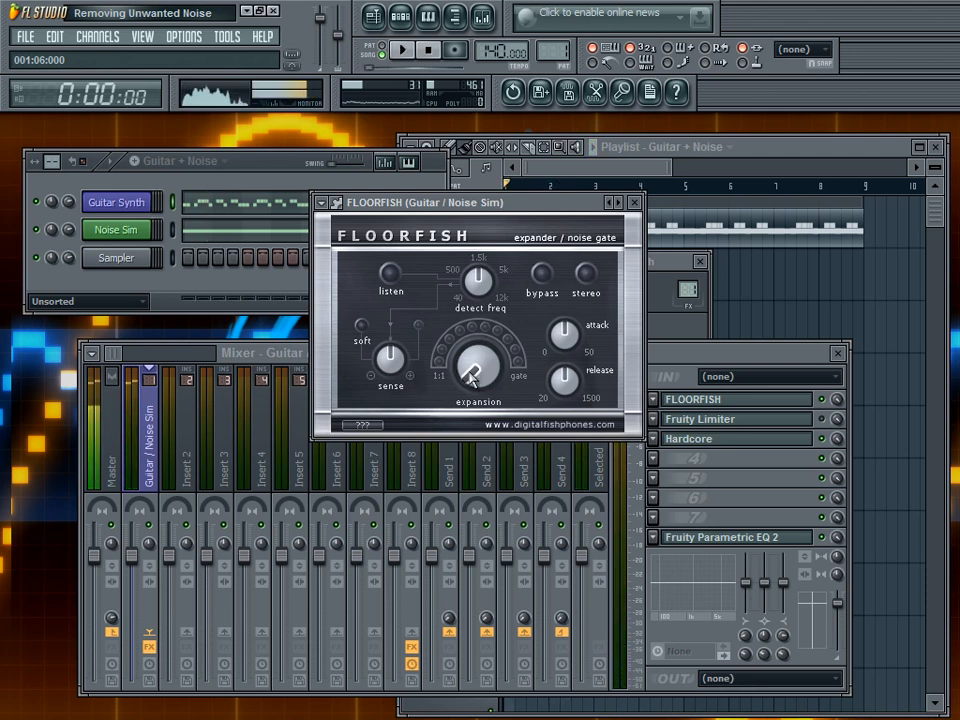
Step: Try FLOORFISH's expansion knob across its range and set it fully up to gate
left_click_drag(463, 391, 463, 330)
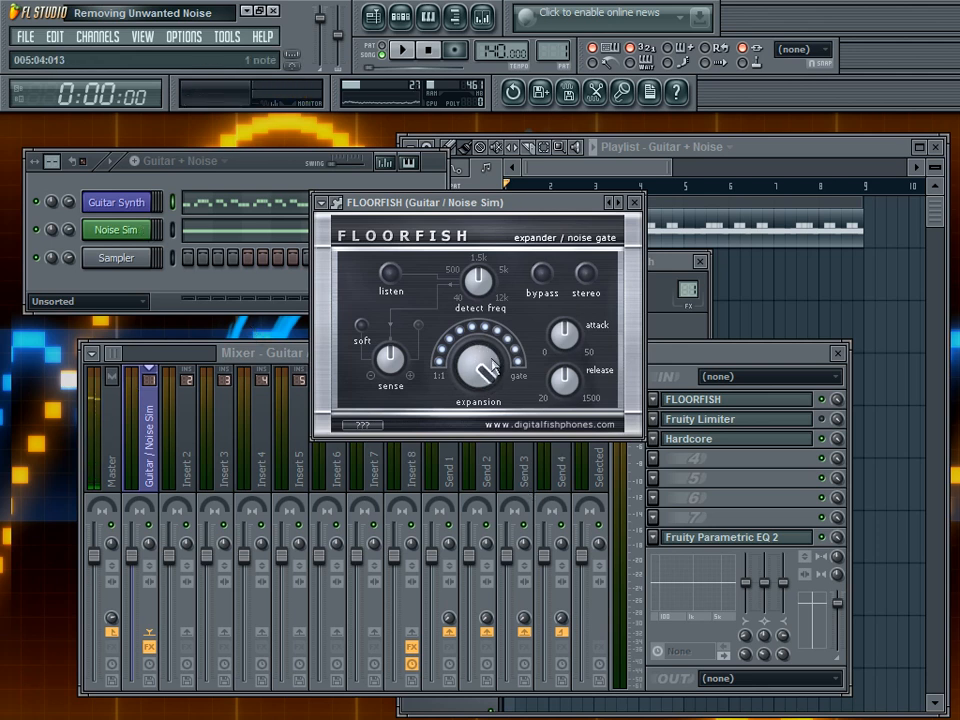
left_click_drag(481, 355, 458, 474)
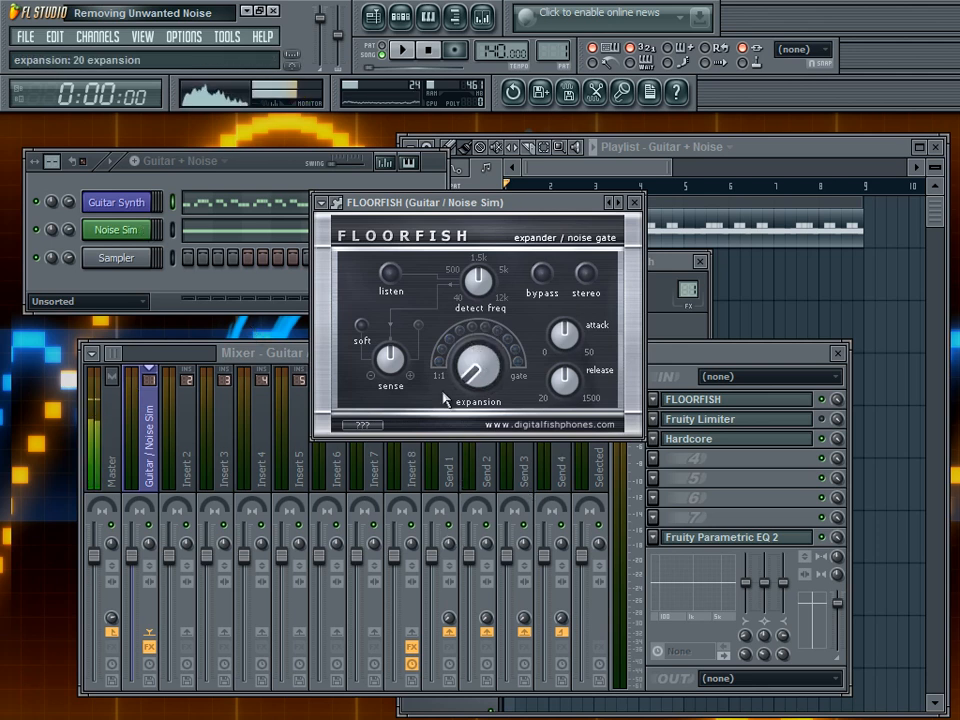
left_click_drag(480, 371, 604, 424)
left_click_drag(499, 378, 484, 440)
left_click_drag(483, 376, 528, 415)
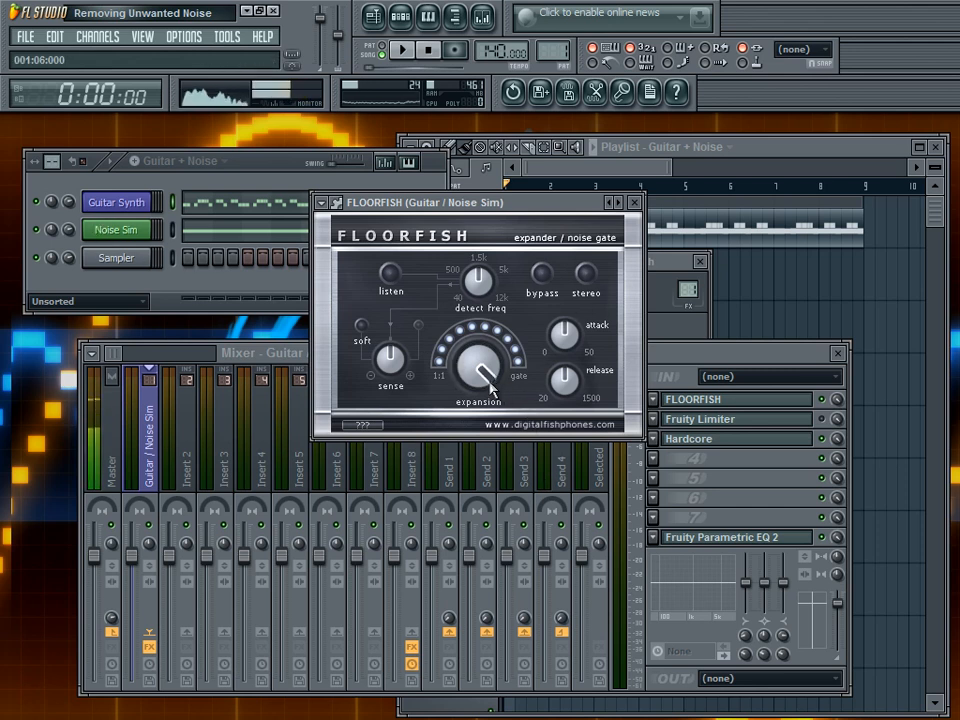
Step: Raise FLOORFISH's detect frequency slightly above 1.5k and audition the signal with the filter listen on, then off
key("space")
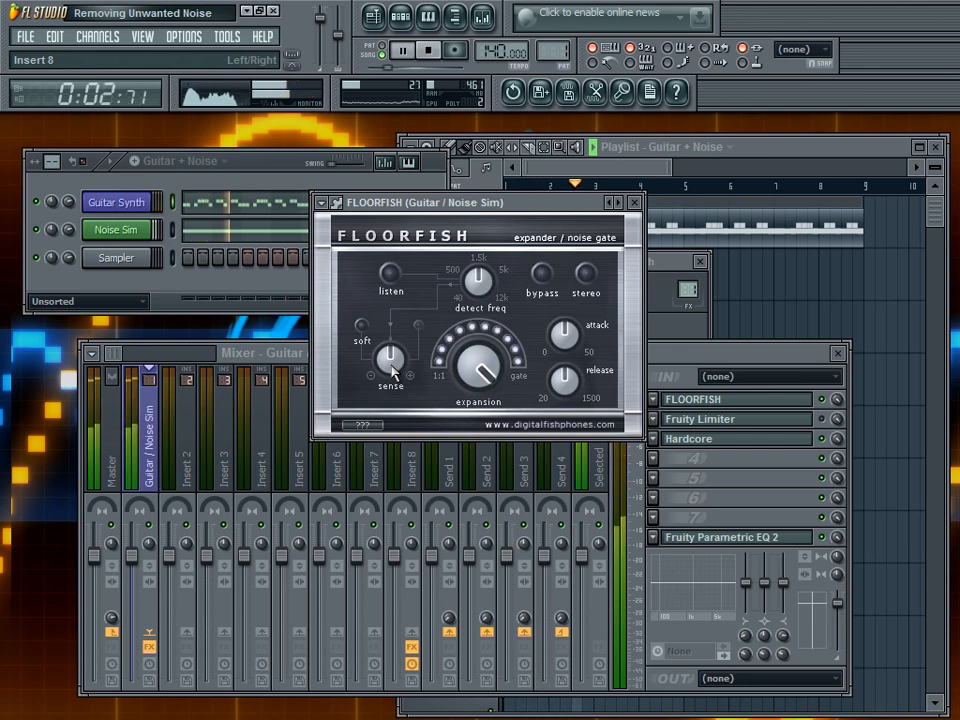
key("space")
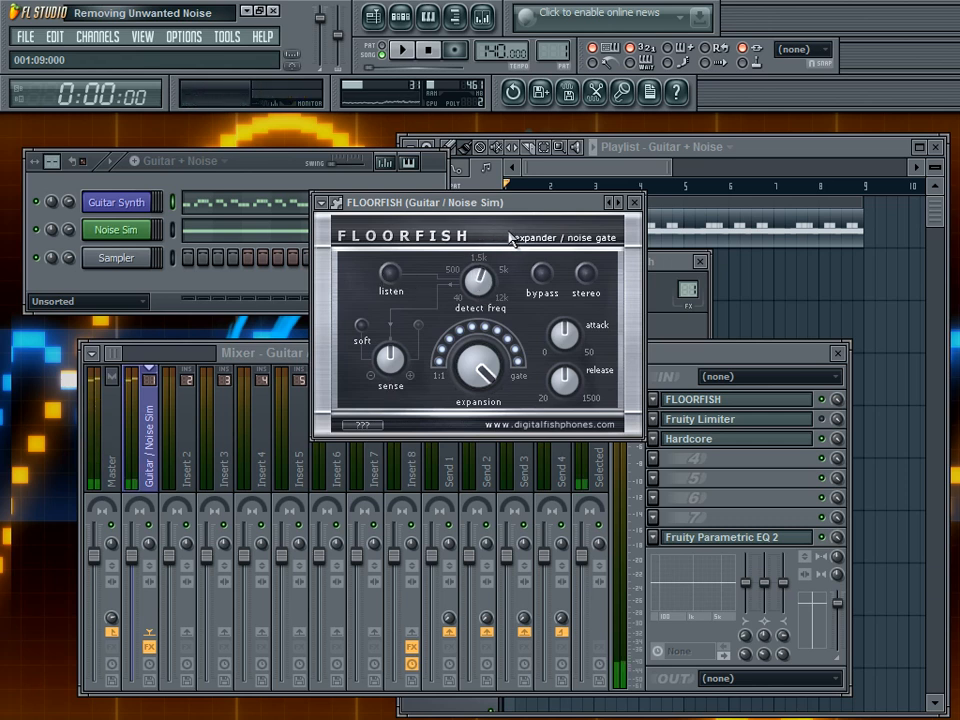
left_click(389, 274)
key("space")
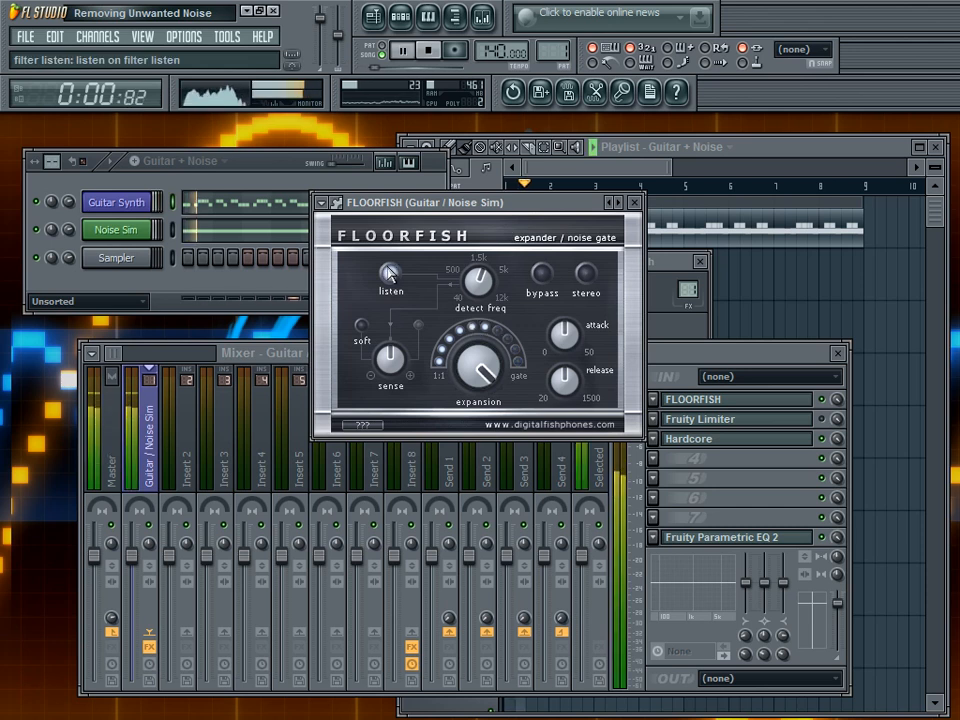
key("space")
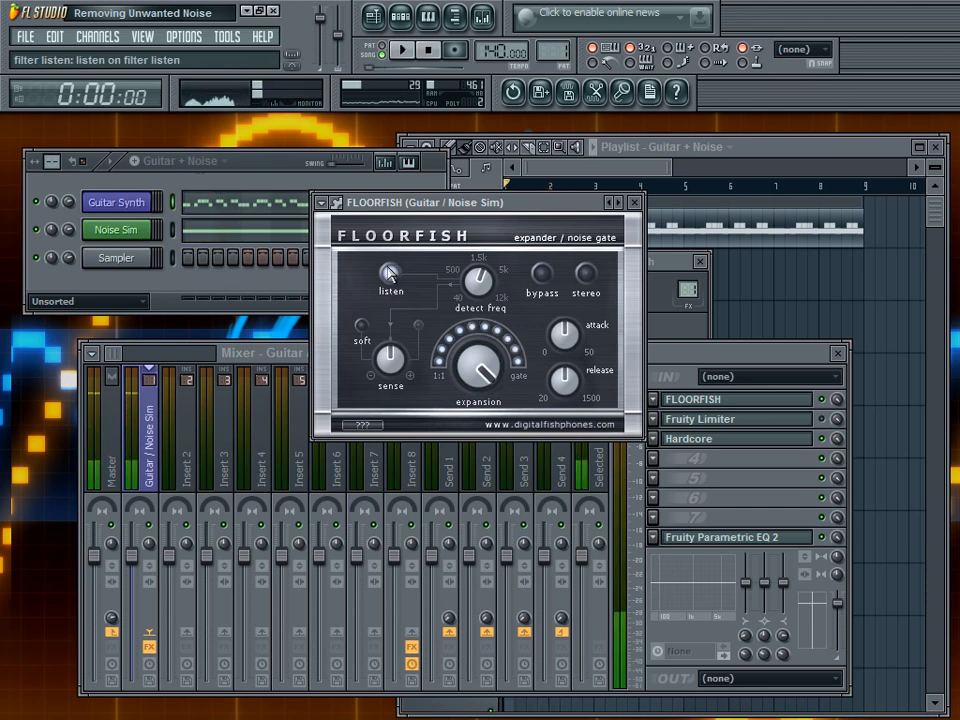
left_click(389, 275)
key("space")
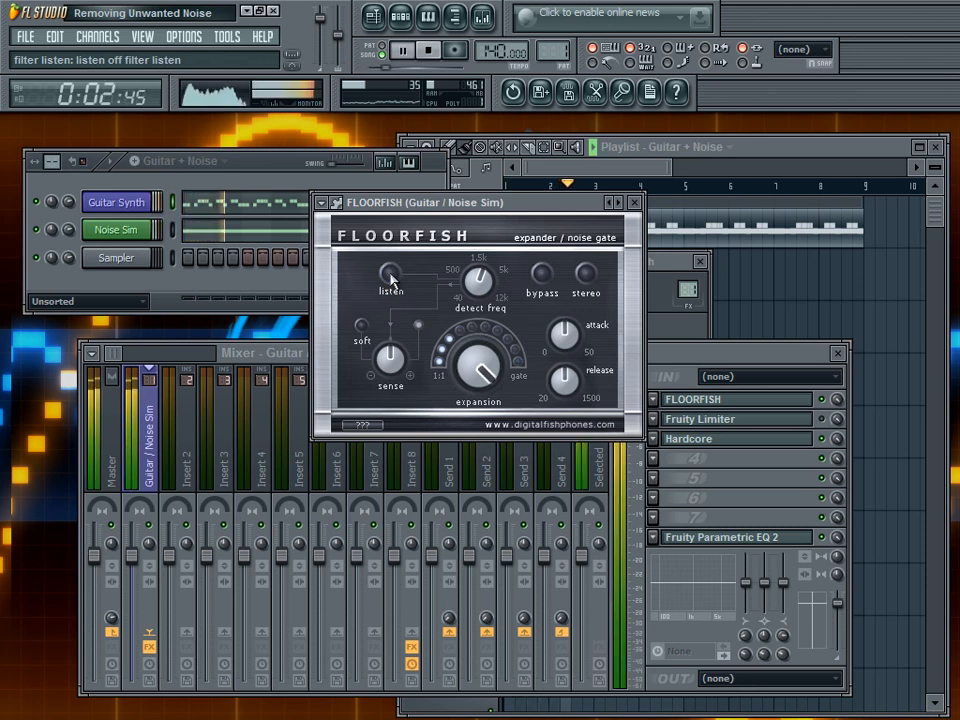
key("space")
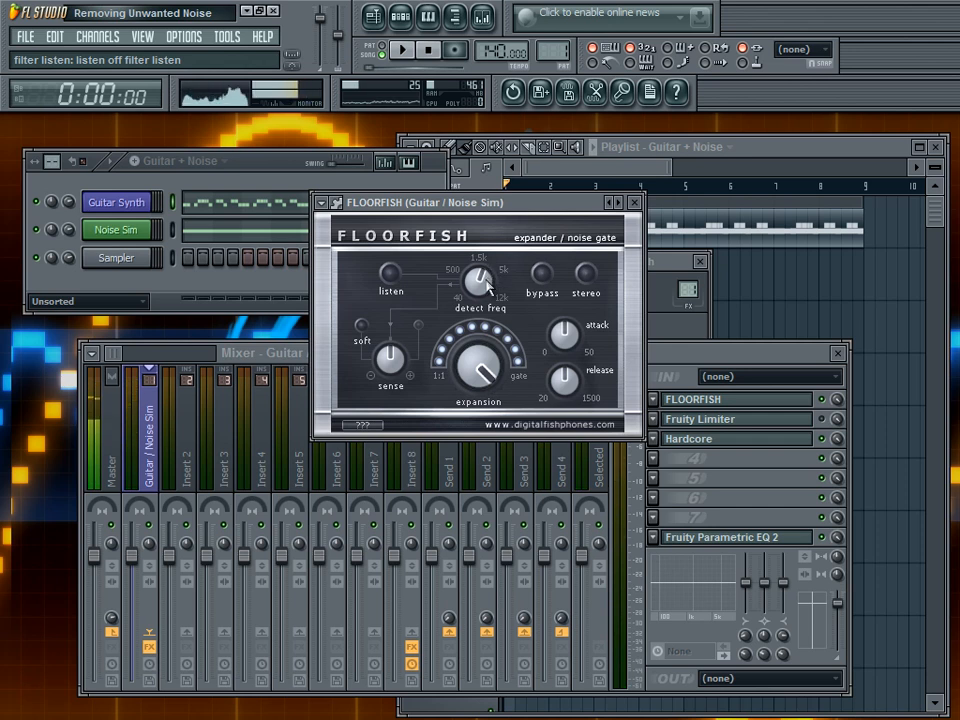
Step: Play the guitar and noise together and examine their combined spectrum in Fruity Parametric EQ 2
left_click(733, 537)
key("space")
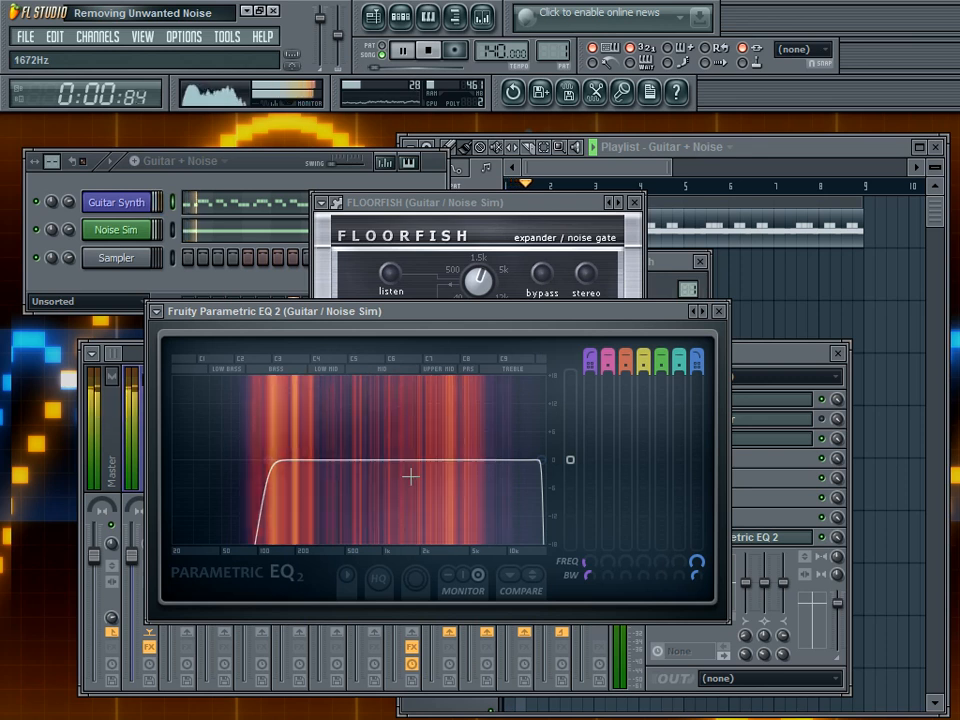
key("space")
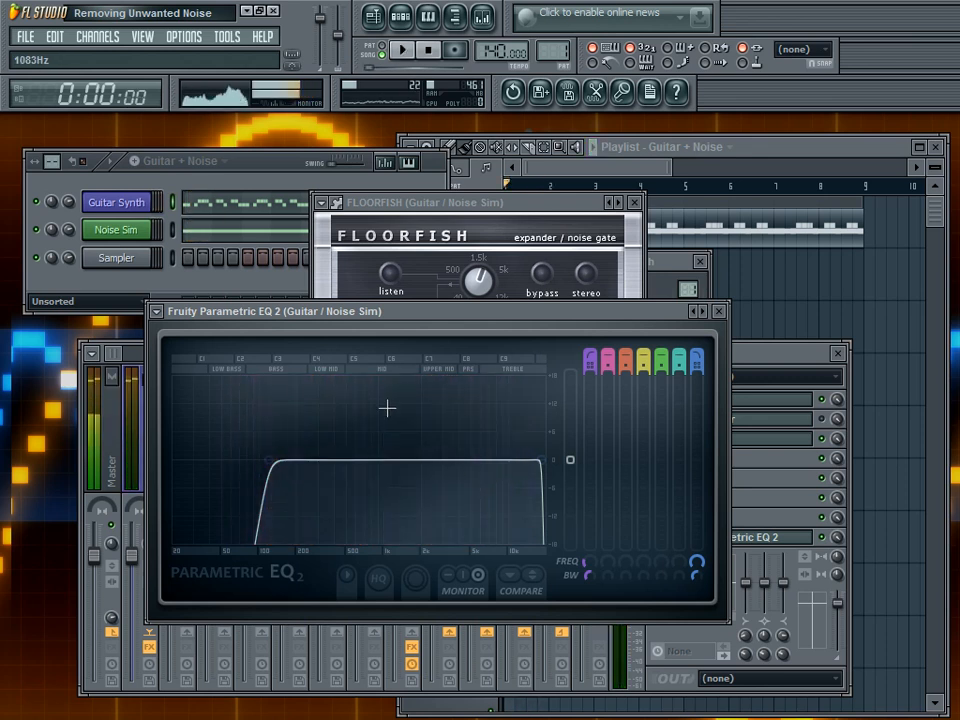
left_click(719, 311)
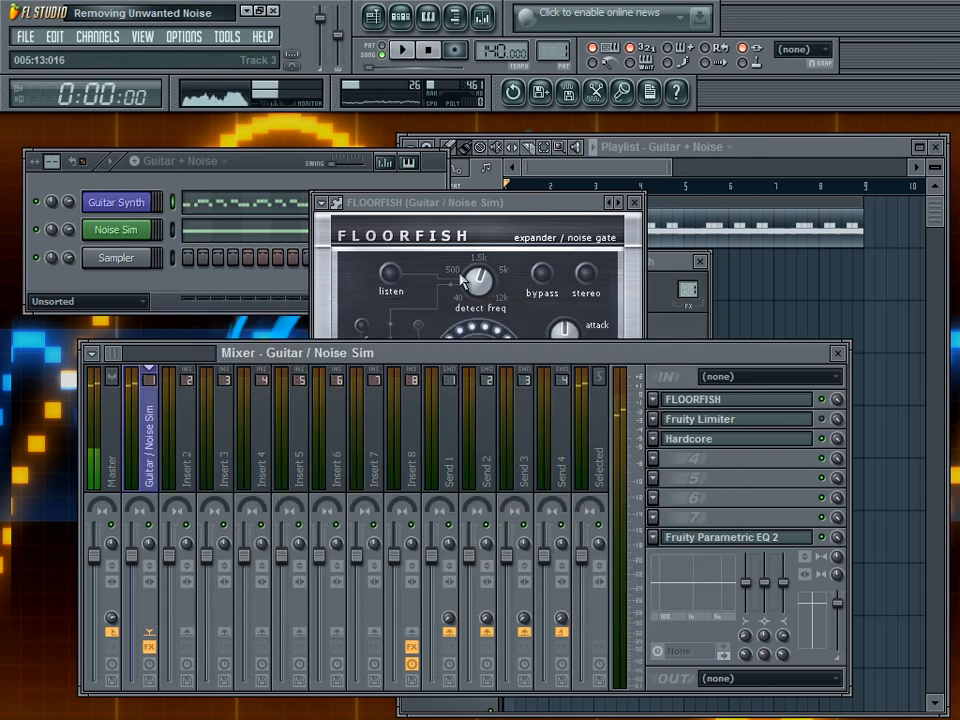
Step: Raise FLOORFISH's sense slightly to 27 while playing the guitar and noise together, and stop playback
left_click(491, 211)
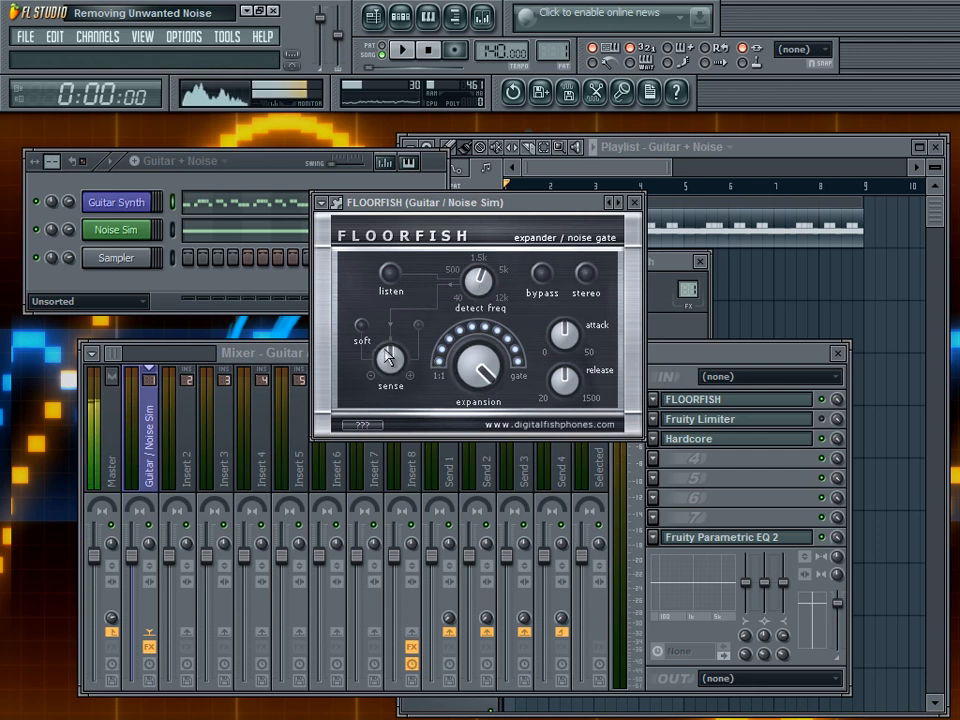
key("space")
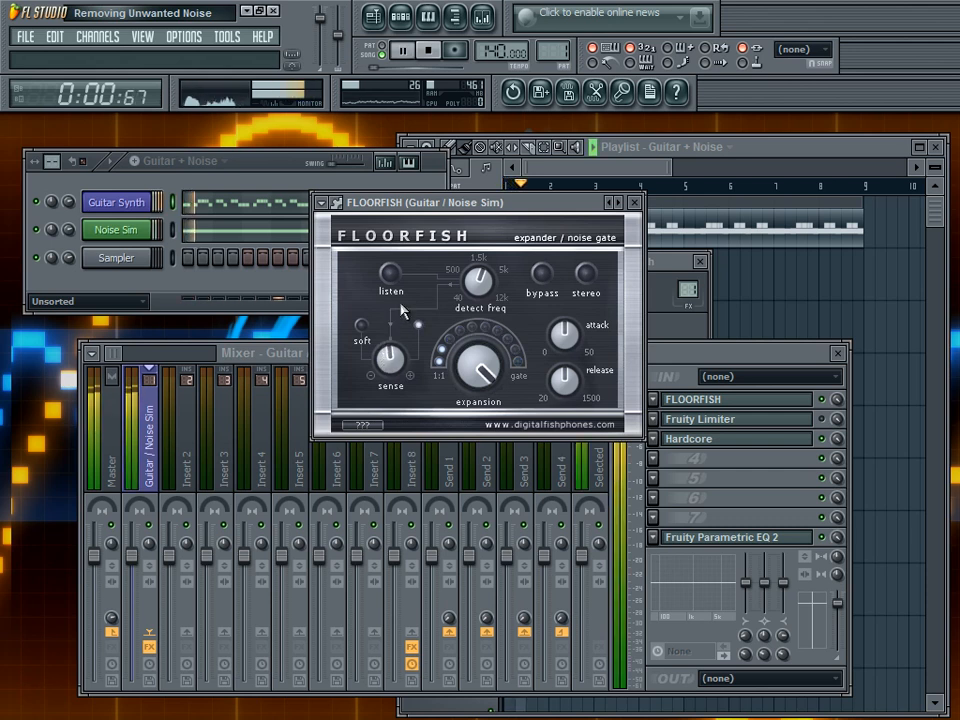
left_click_drag(402, 360, 385, 336)
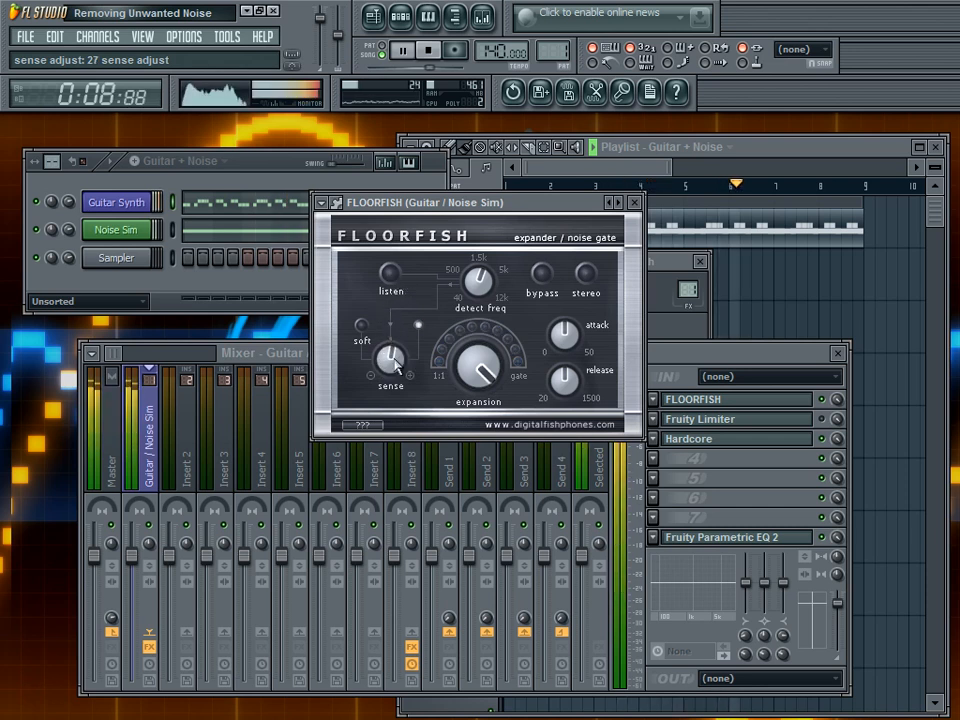
key("space")
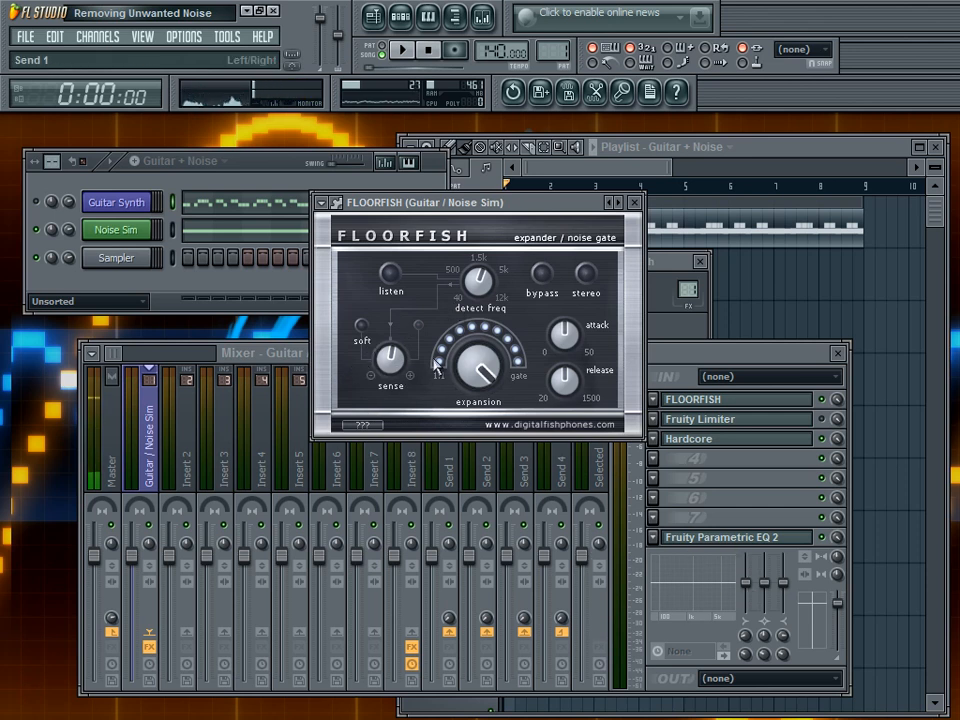
Step: Bypass FLOORFISH and examine the noise alone in Fruity Parametric EQ 2, trying the low cut at its lowest frequency and further up the spectrum
left_click(720, 537)
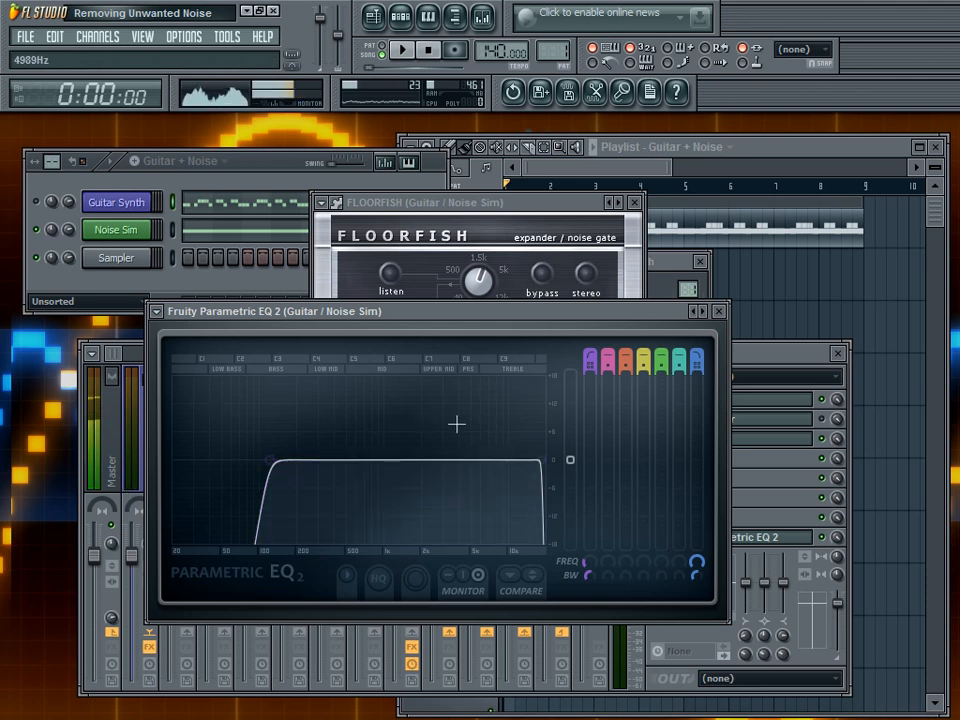
left_click_drag(281, 463, 176, 460)
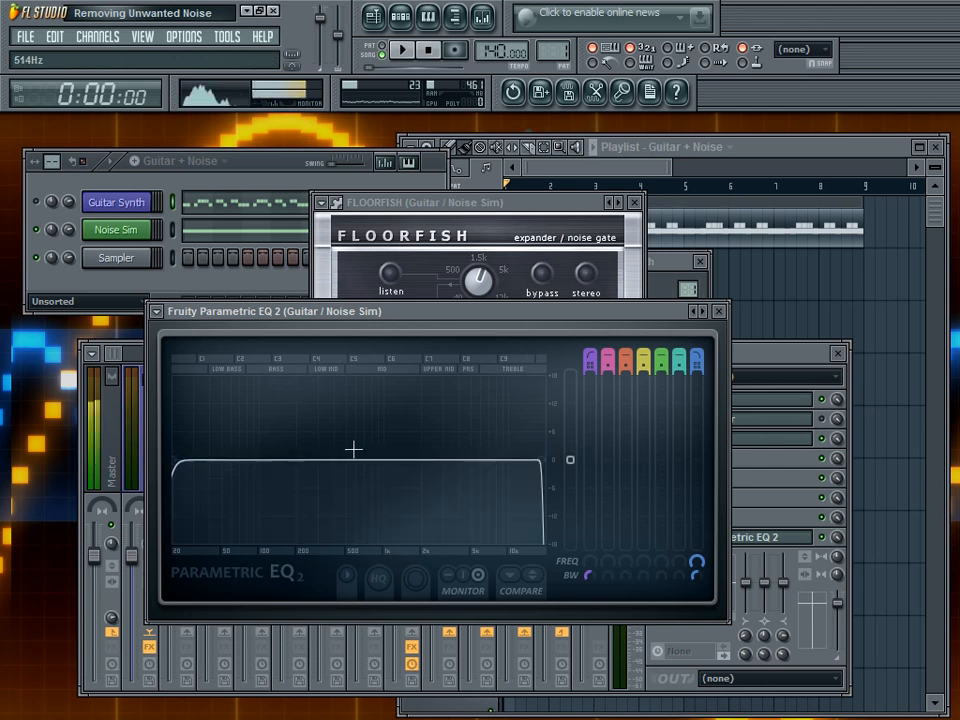
left_click(403, 51)
left_click(822, 399)
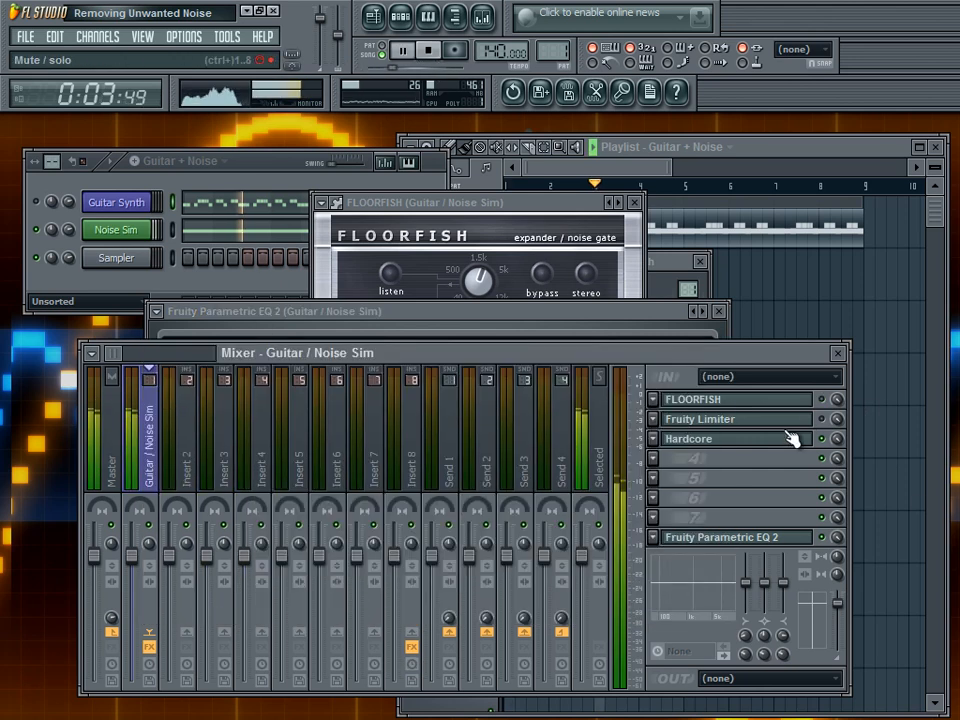
left_click(730, 540)
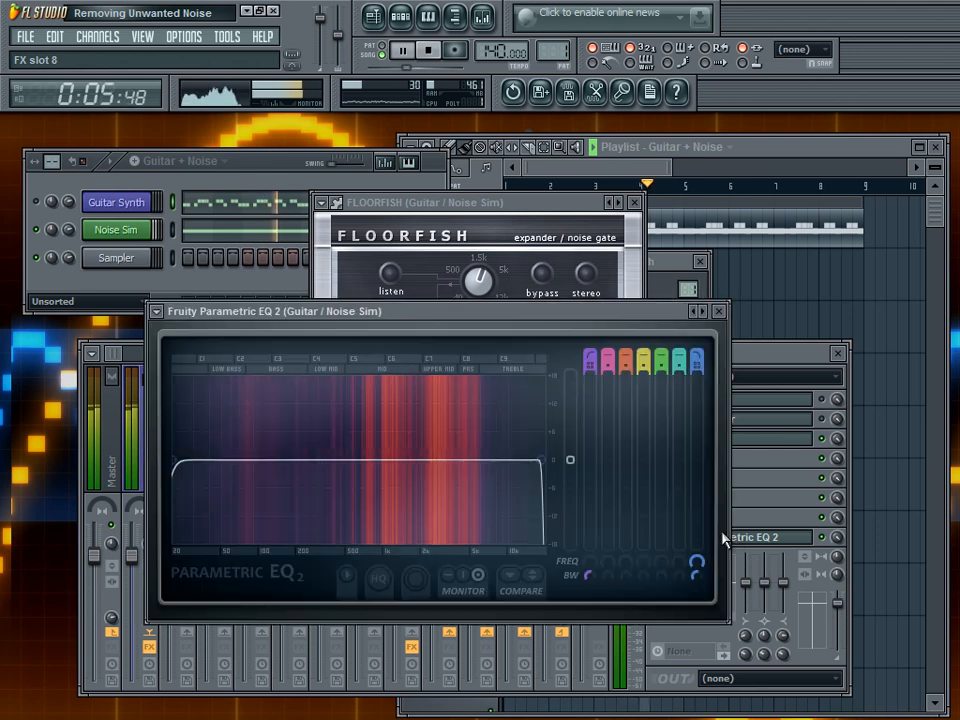
left_click(440, 57)
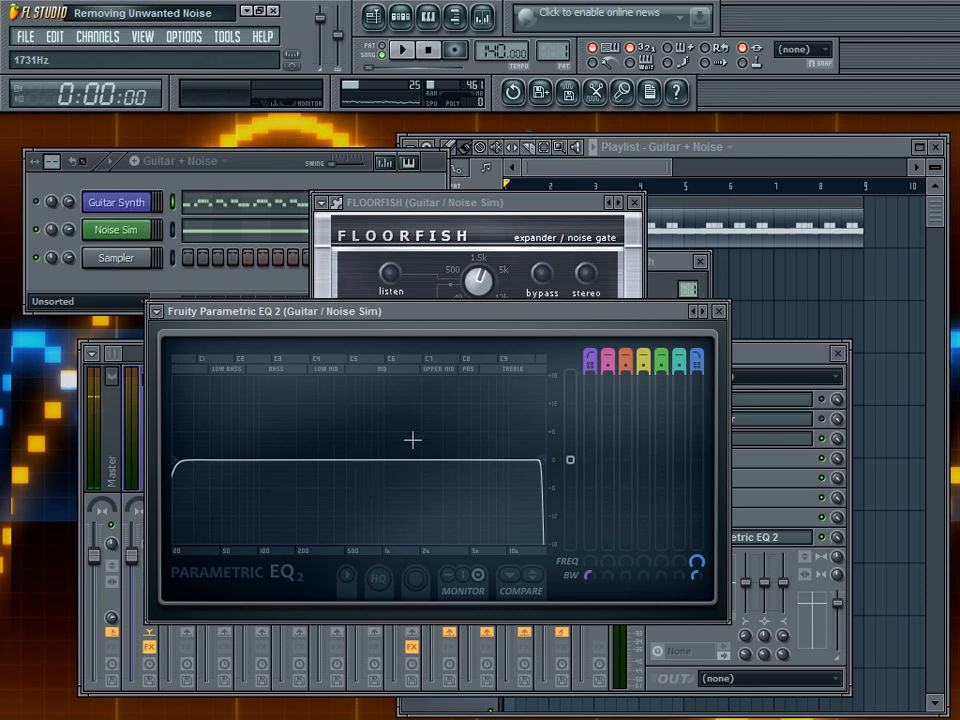
left_click_drag(176, 465, 363, 469)
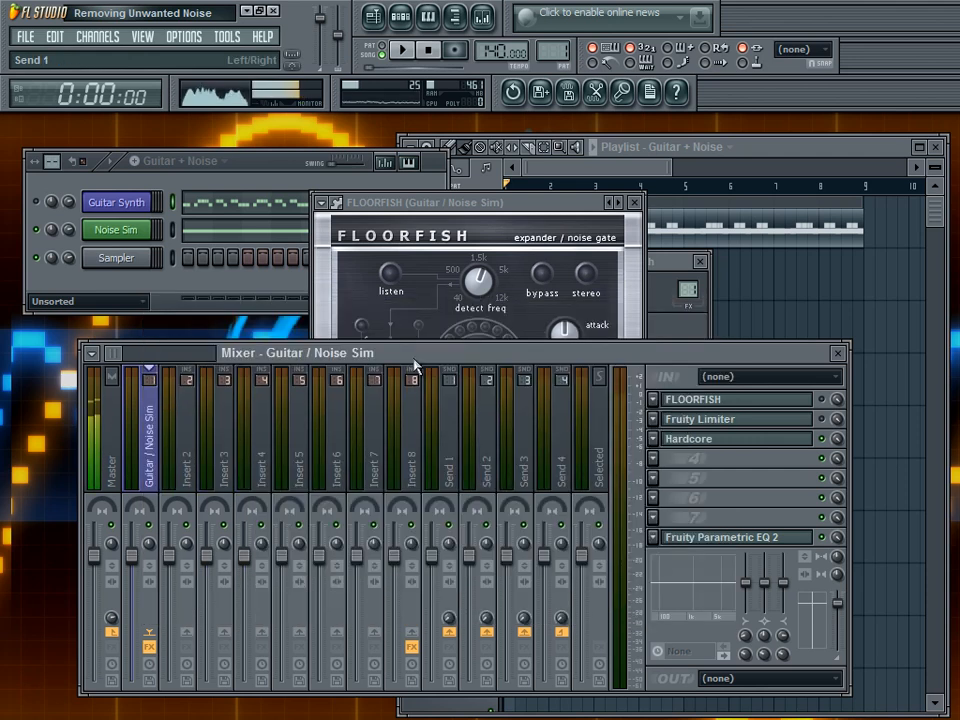
left_click(519, 207)
Step: View the noise reduction module in Guitar Rig 4 on the Vocal_Record mixer track, and return to the Guitar / Noise Sim track
left_click(137, 351)
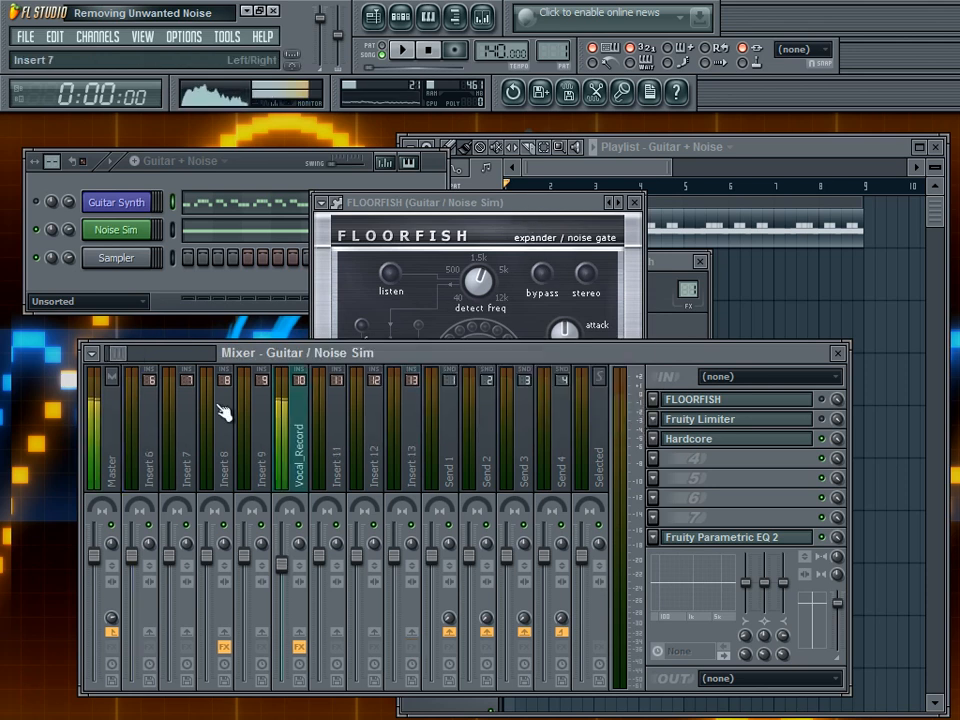
left_click(296, 450)
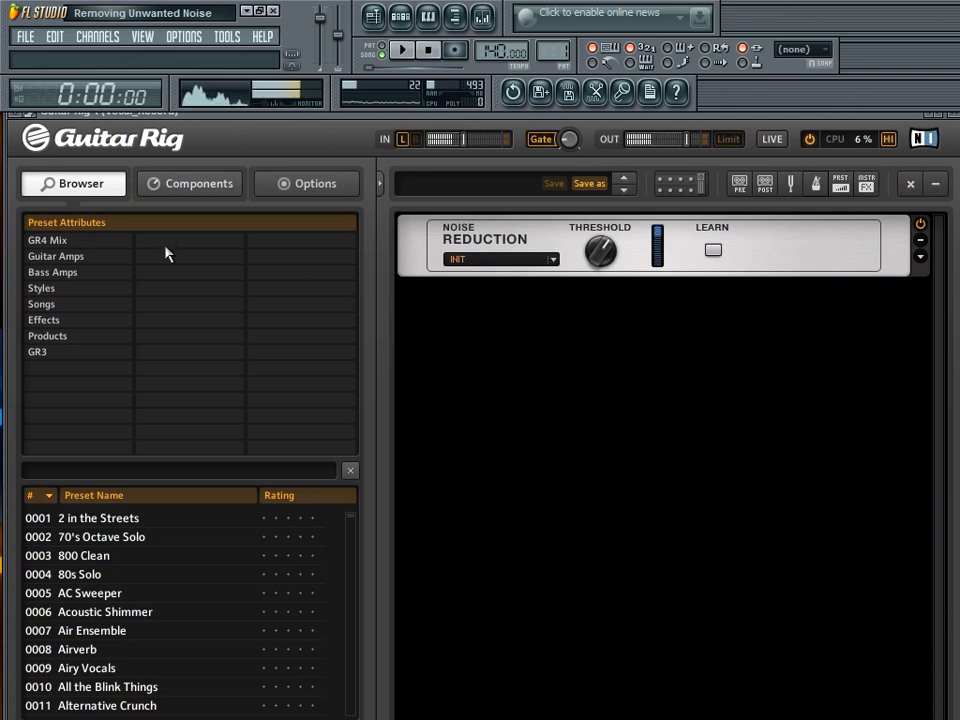
left_click(953, 116)
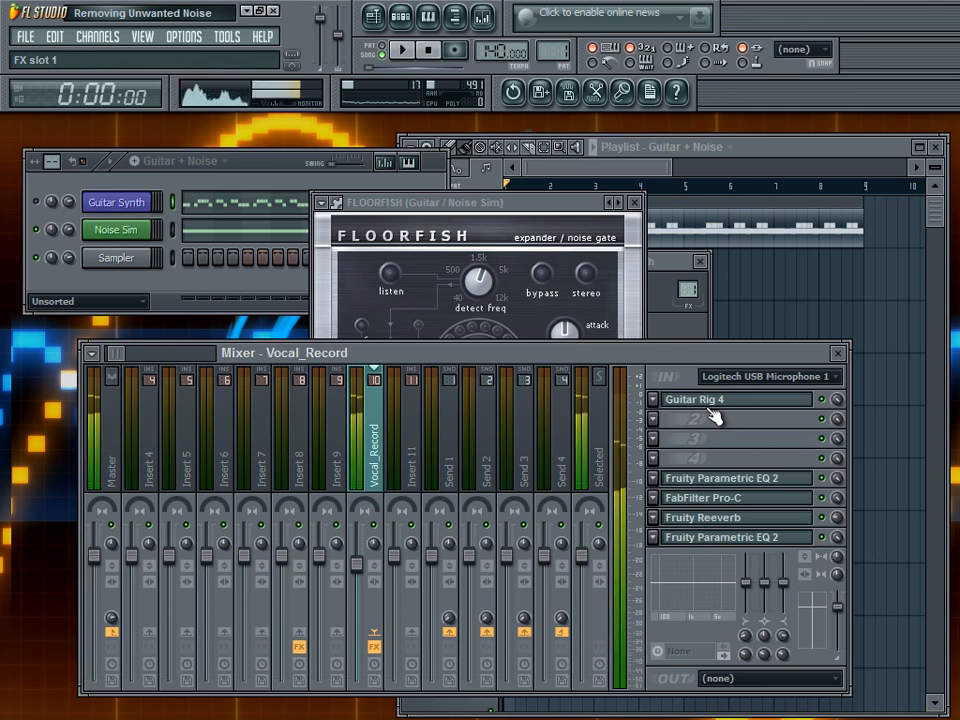
mouse_move(119, 354)
left_mouse_down()
mouse_move(107, 355)
mouse_move(136, 362)
left_mouse_up()
left_click(142, 467)
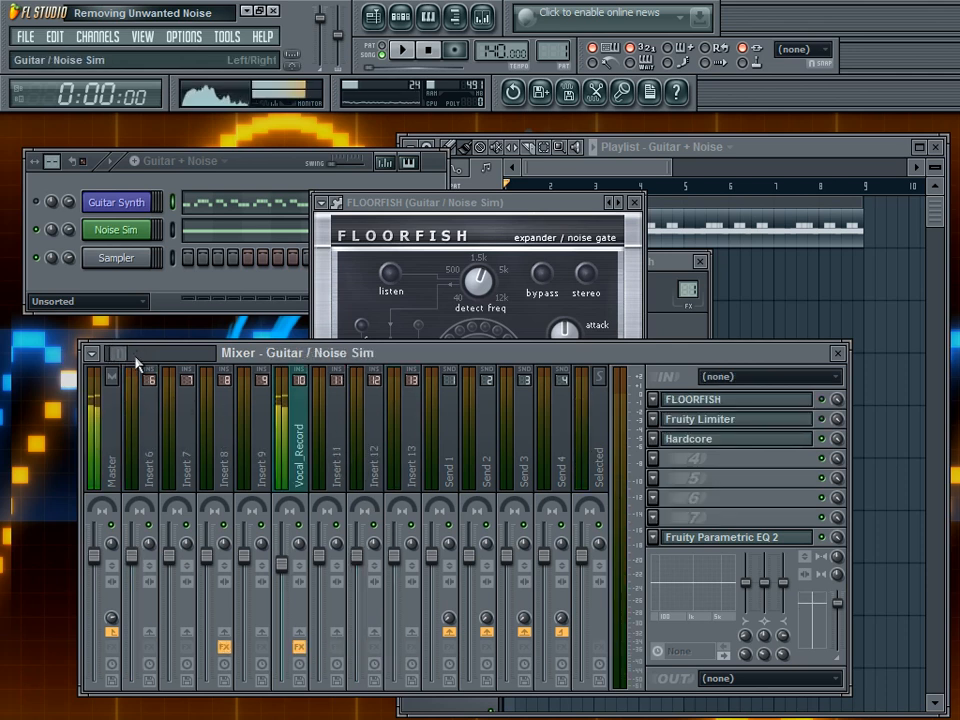
Step: Examine the Vocal_Record microphone signal in Fruity Parametric EQ 2 with Guitar Rig 4 bypassed, and re-enable and review Guitar Rig's noise reduction
left_click(301, 472)
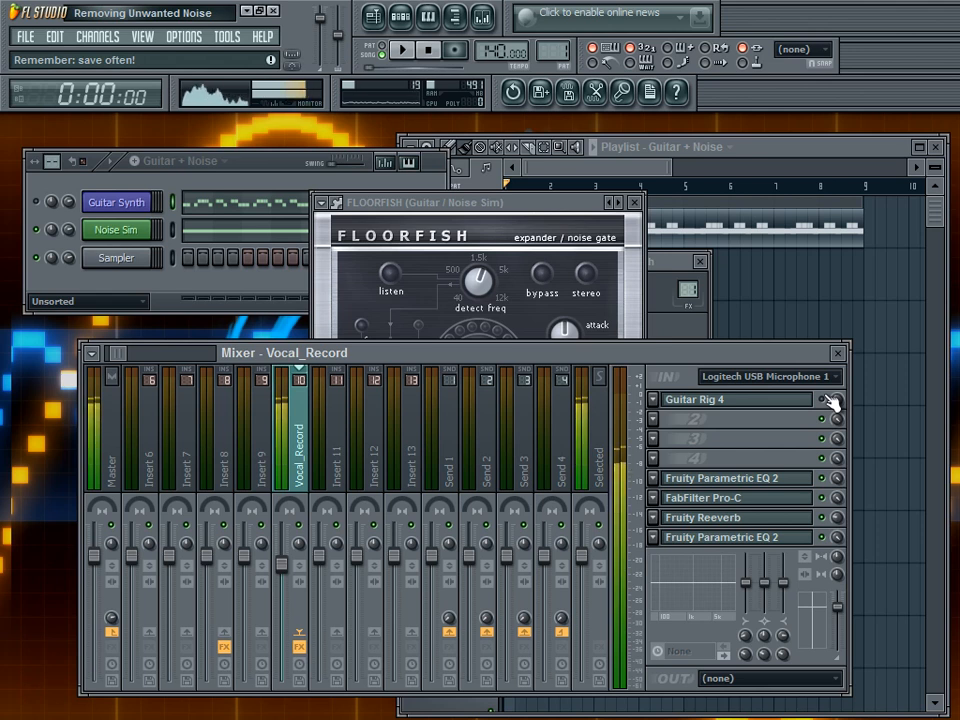
left_click(724, 537)
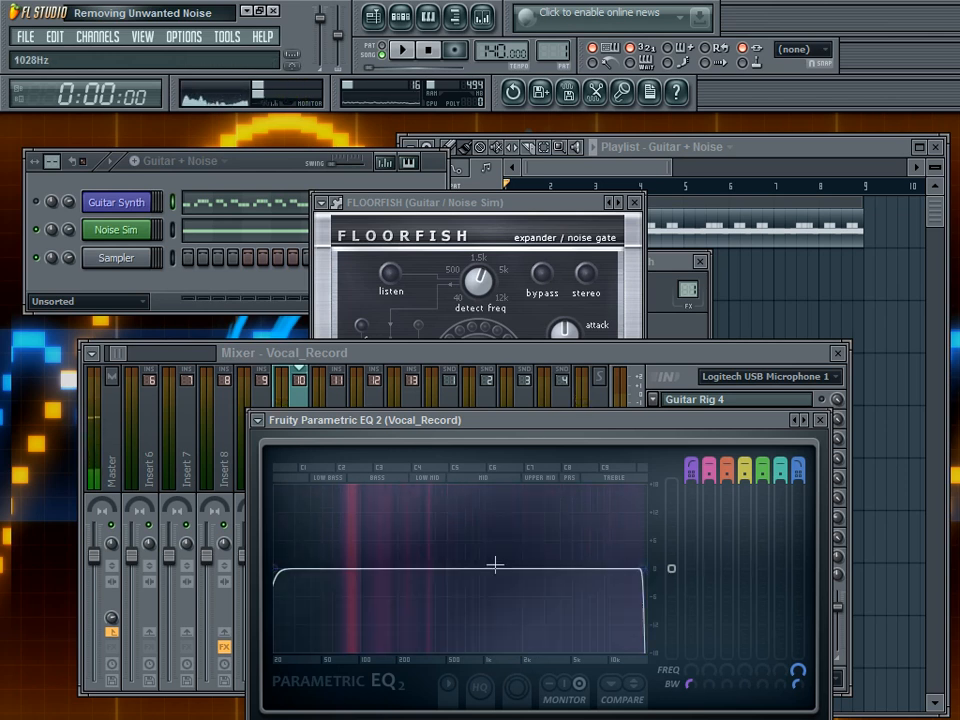
left_click(820, 420)
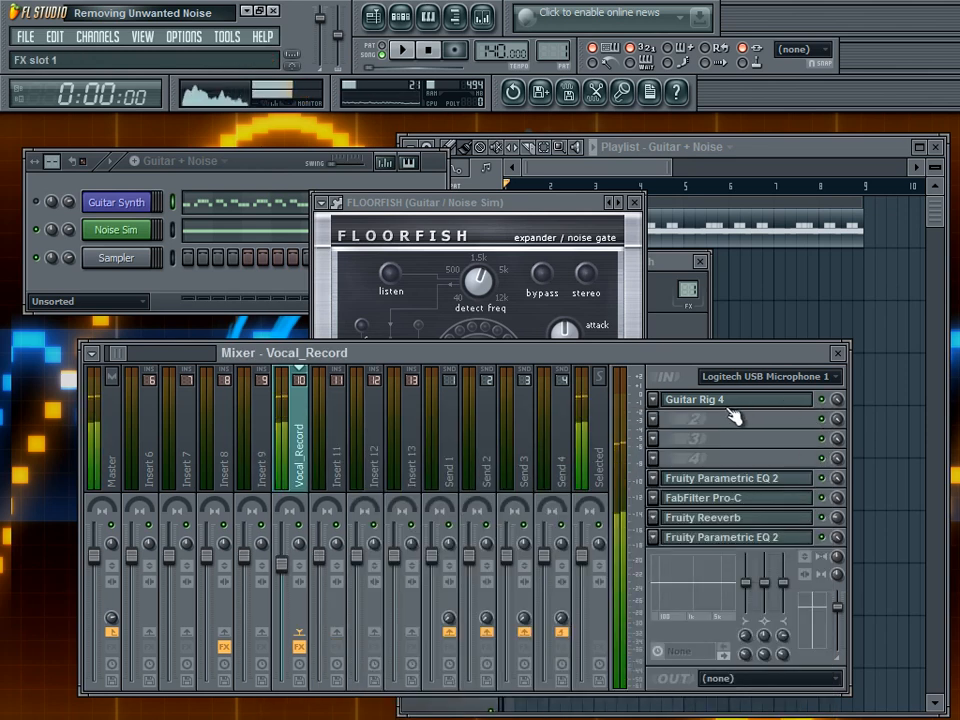
left_click(681, 399)
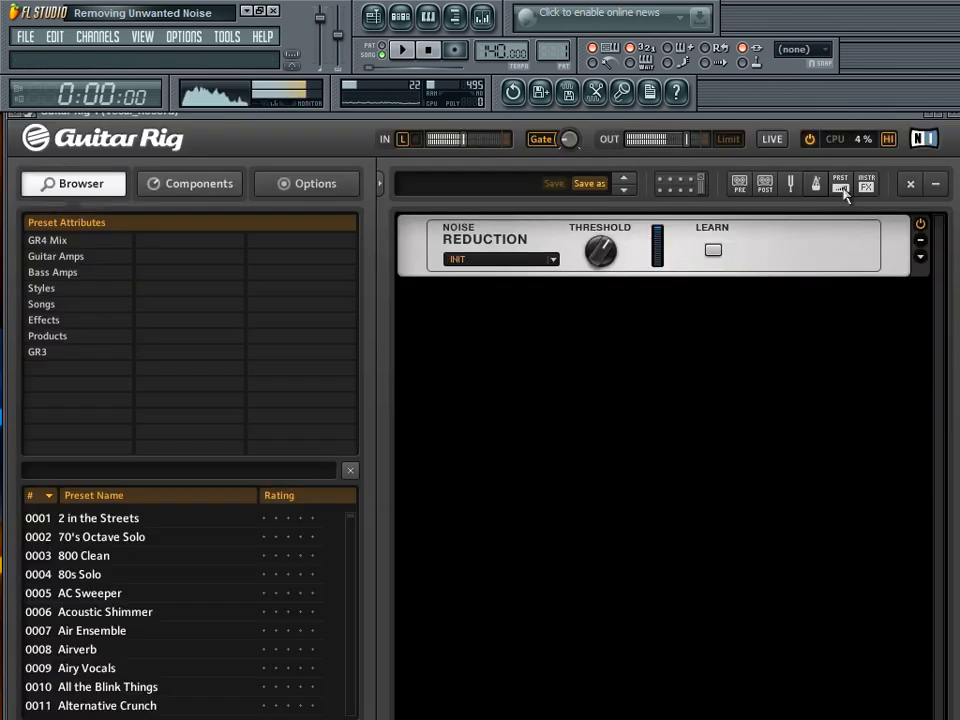
left_click(955, 120)
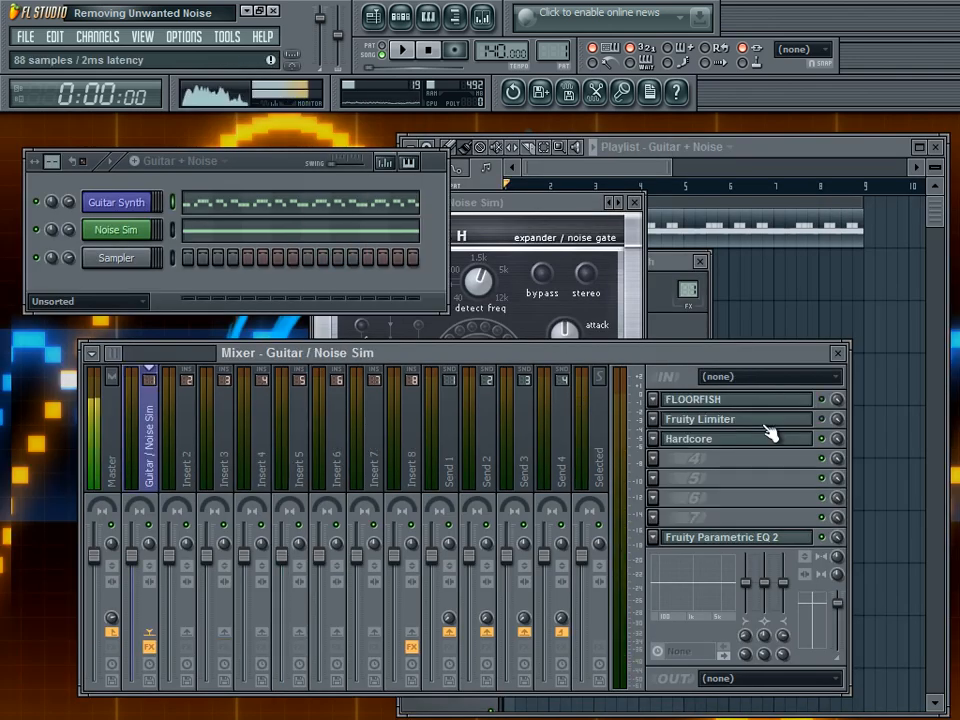
Step: Open Fruity Limiter on the Guitar / Noise Sim track, compare its limiter and compressor modes, and enable it in compressor mode
left_click(760, 422)
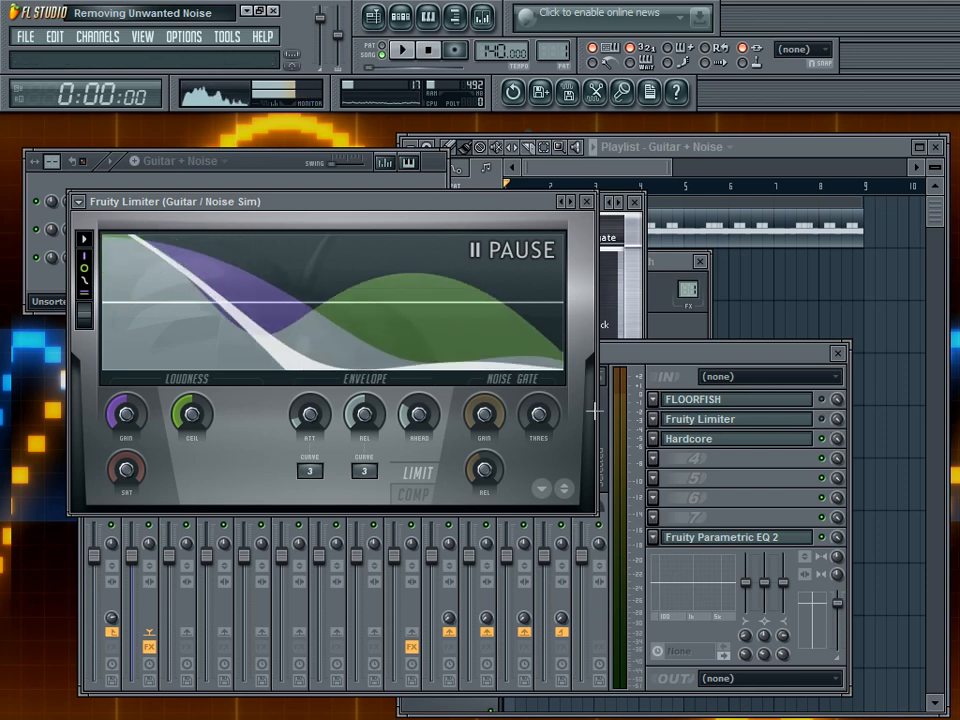
left_click(414, 506)
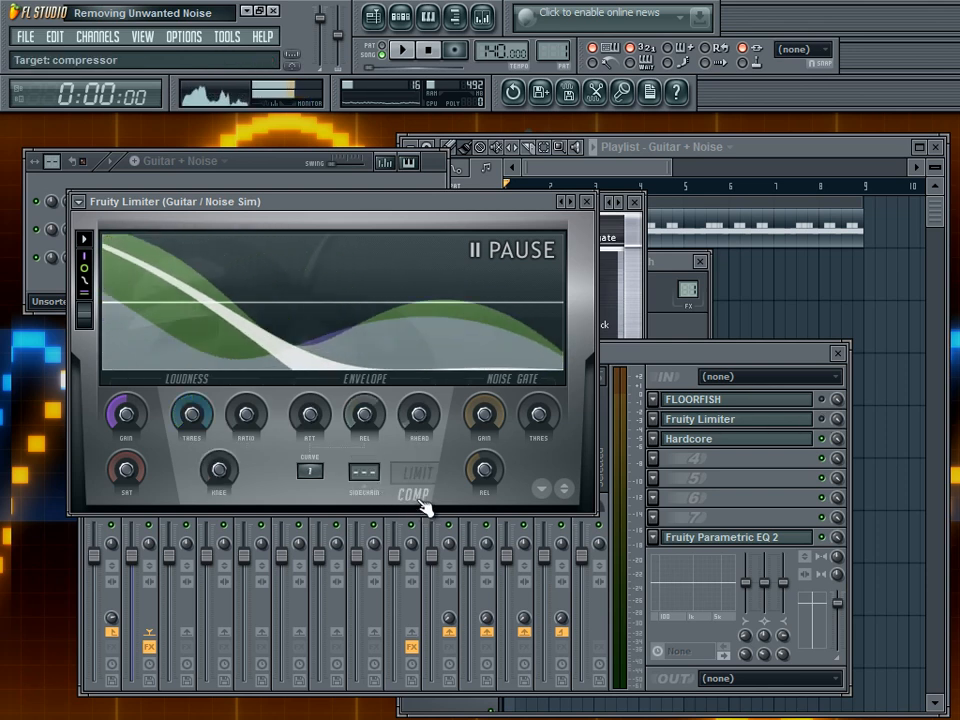
left_click(417, 476)
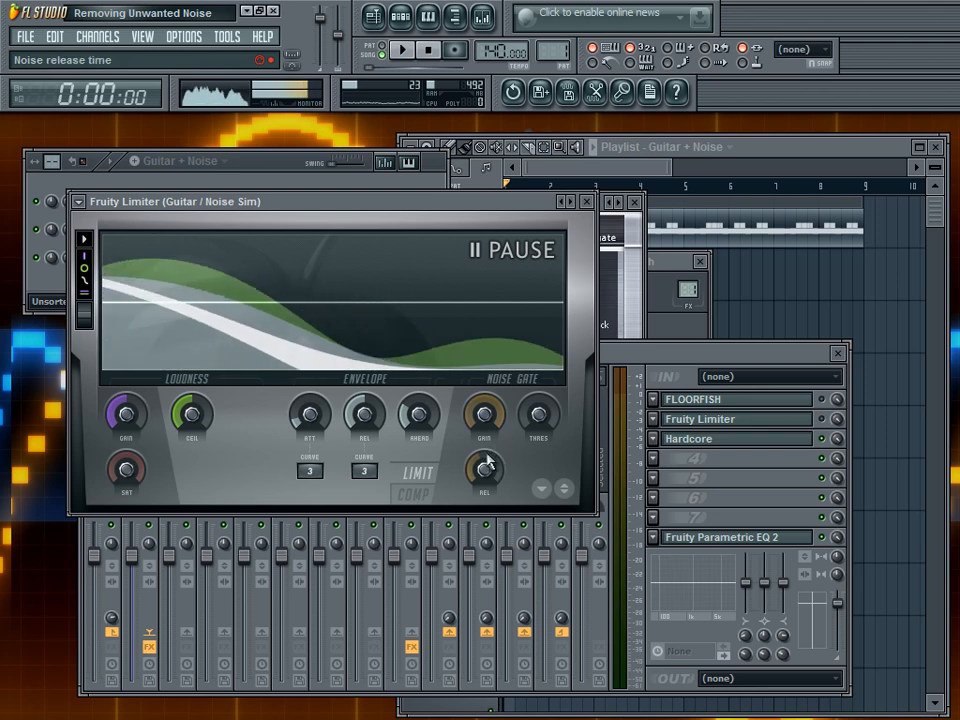
left_click(436, 510)
left_click(428, 506)
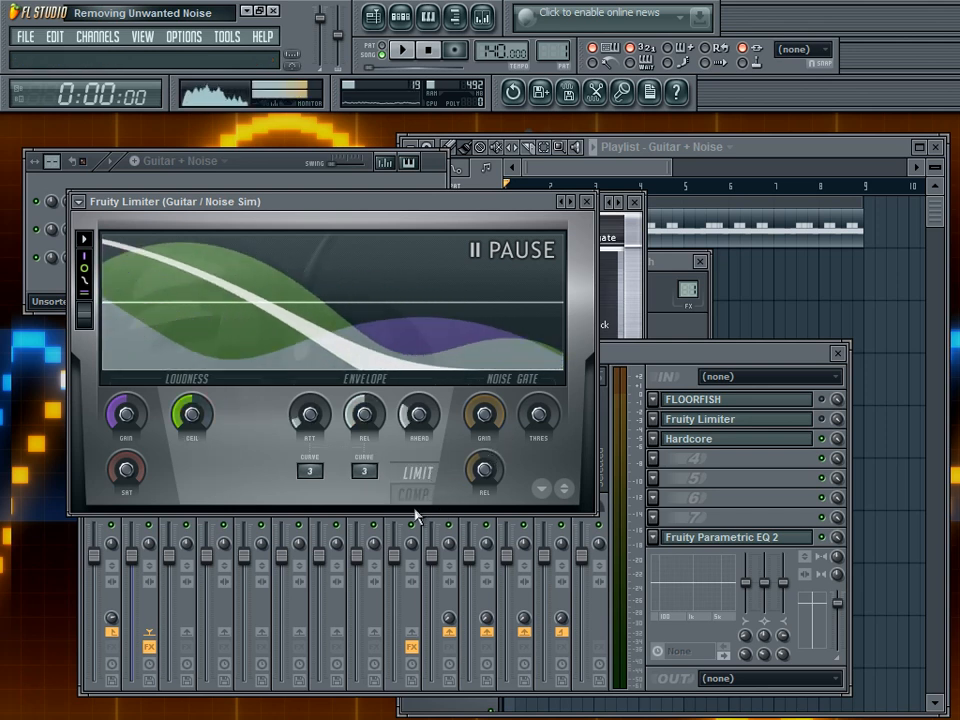
left_click(417, 500)
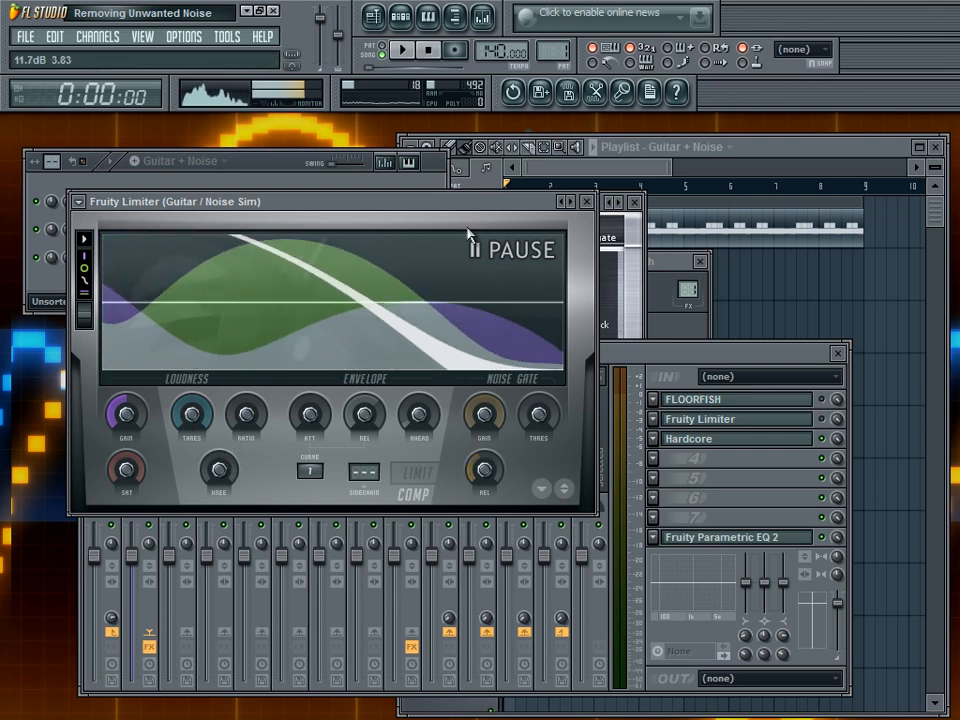
left_click(829, 421)
left_click(377, 211)
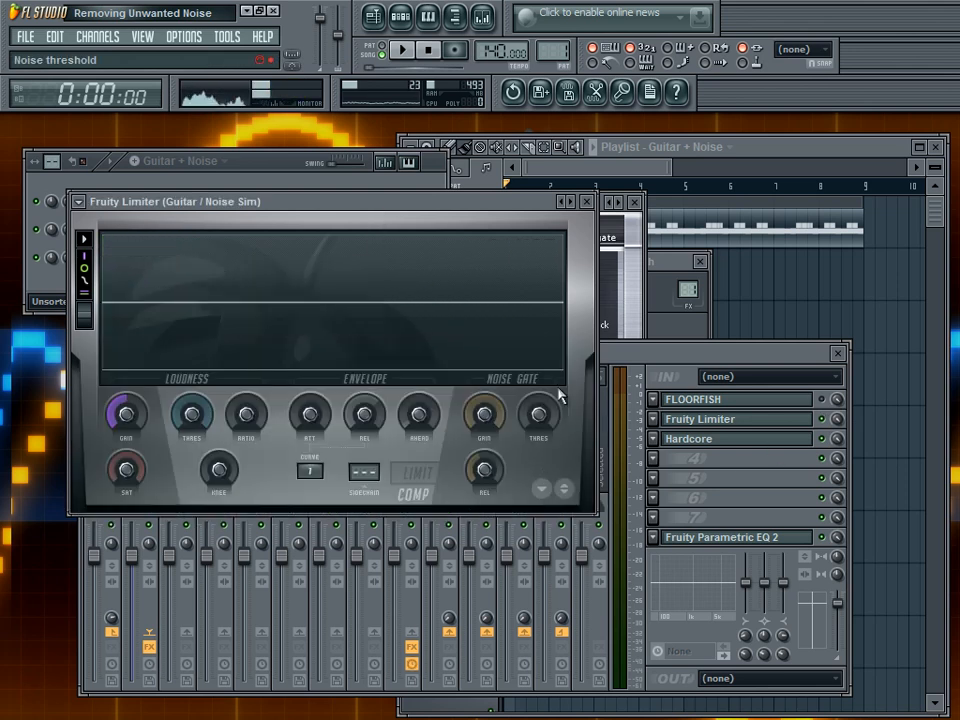
Step: Raise Fruity Limiter's noise gate threshold to a low setting and turn its noise gain fully down while auditioning the guitar and noise
left_click_drag(543, 433, 537, 407)
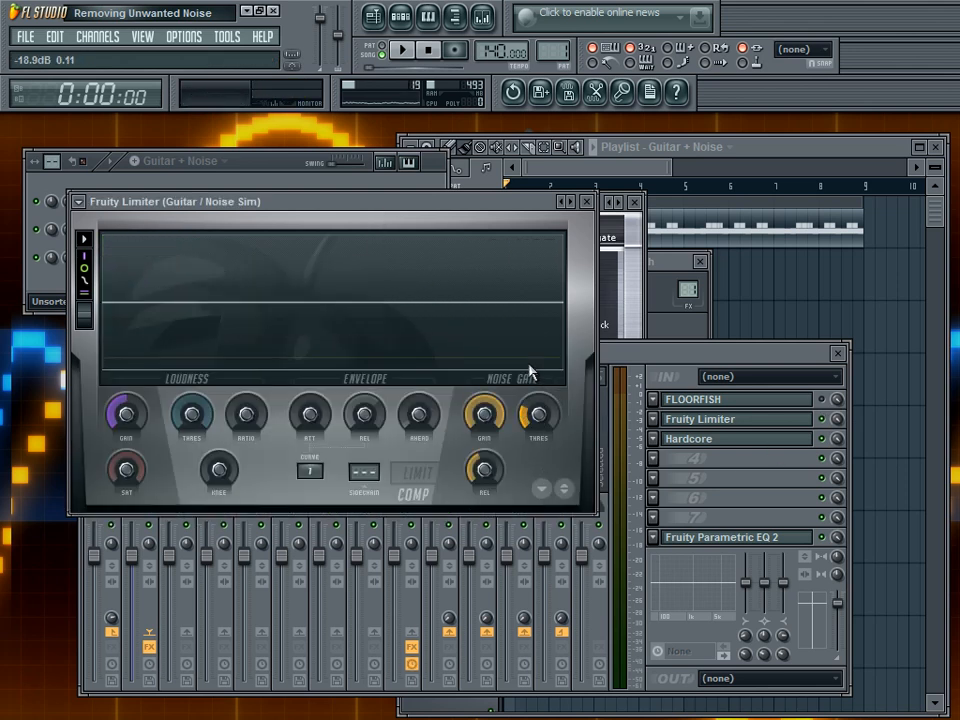
left_click(405, 51)
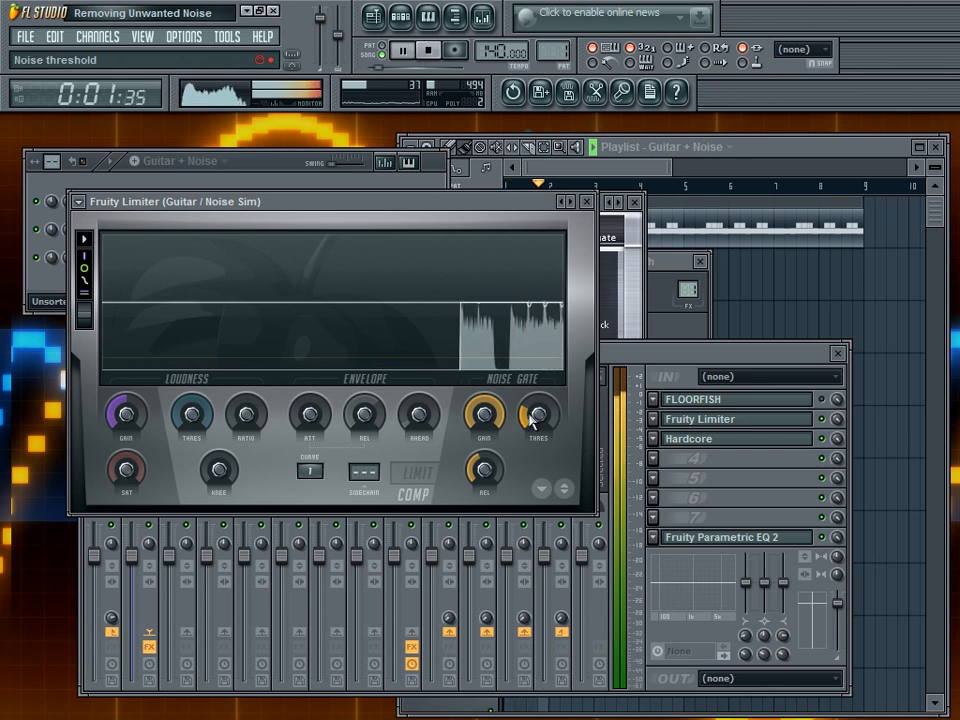
left_click_drag(497, 425, 482, 561)
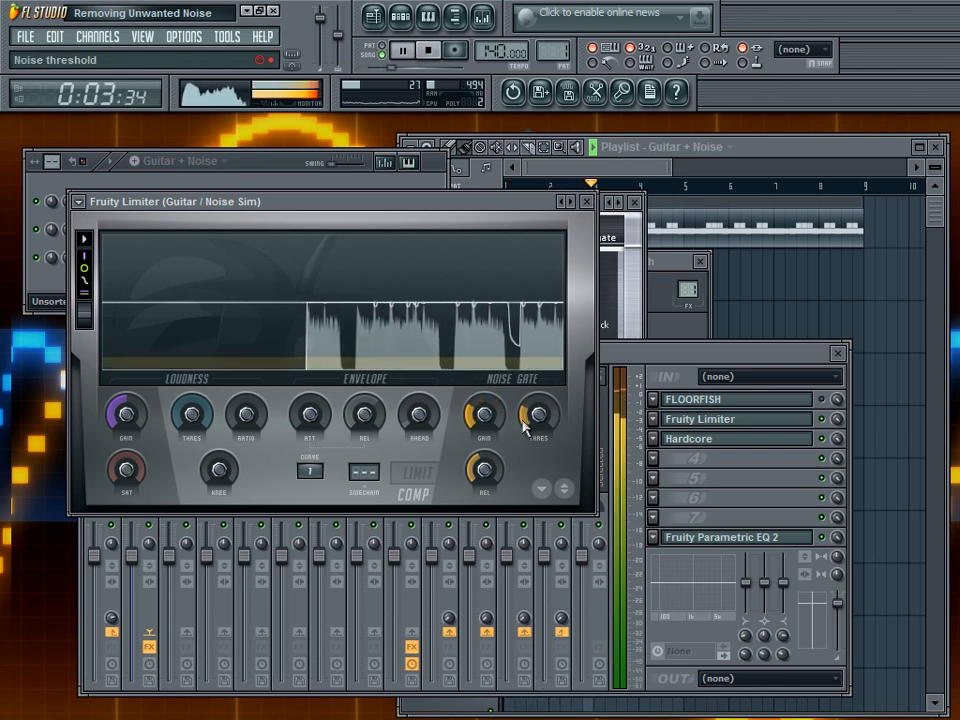
left_click_drag(532, 424, 484, 456)
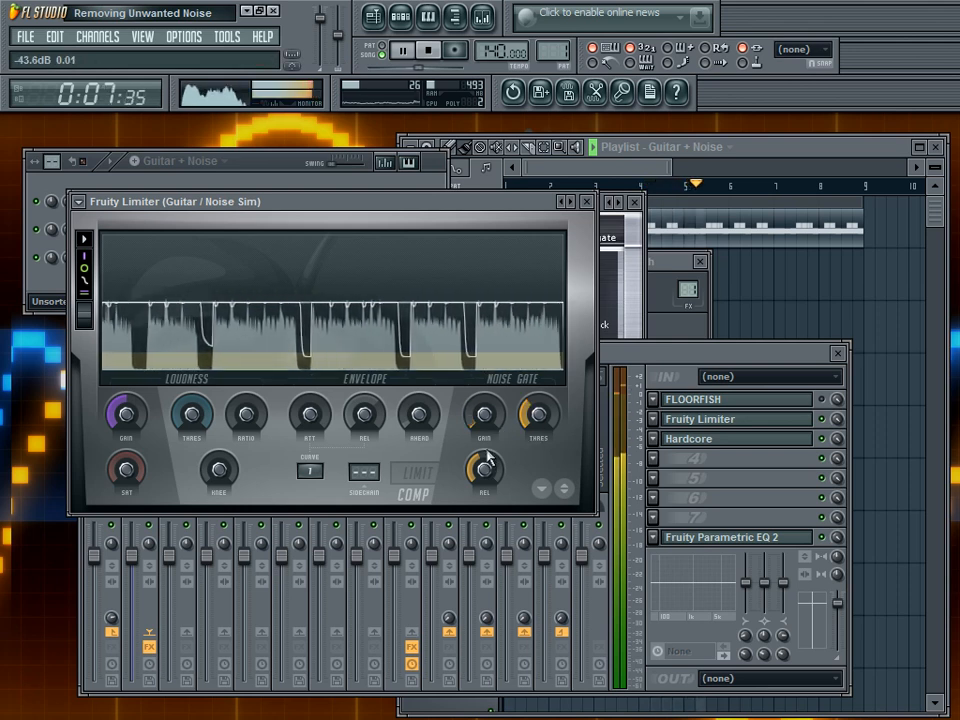
left_click_drag(537, 405, 536, 448)
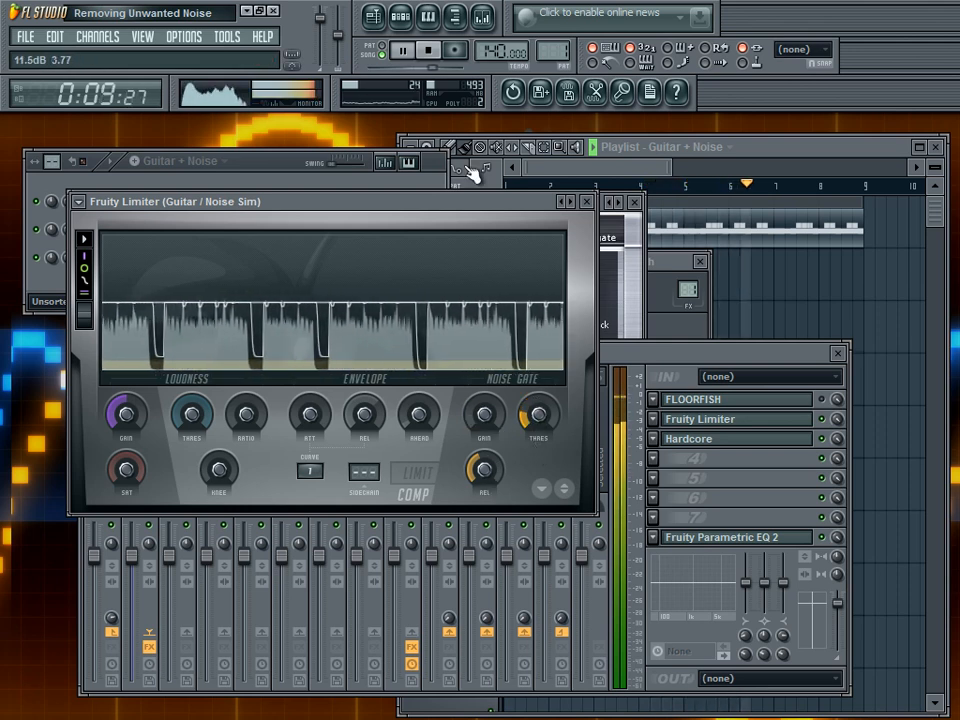
left_click(429, 52)
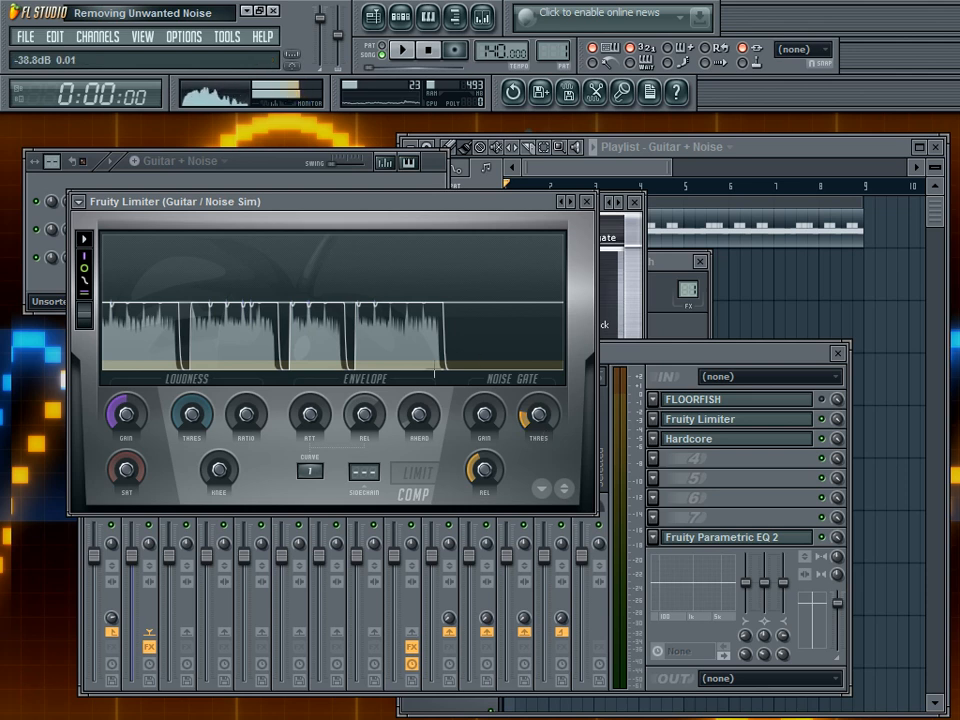
left_click_drag(480, 410, 452, 484)
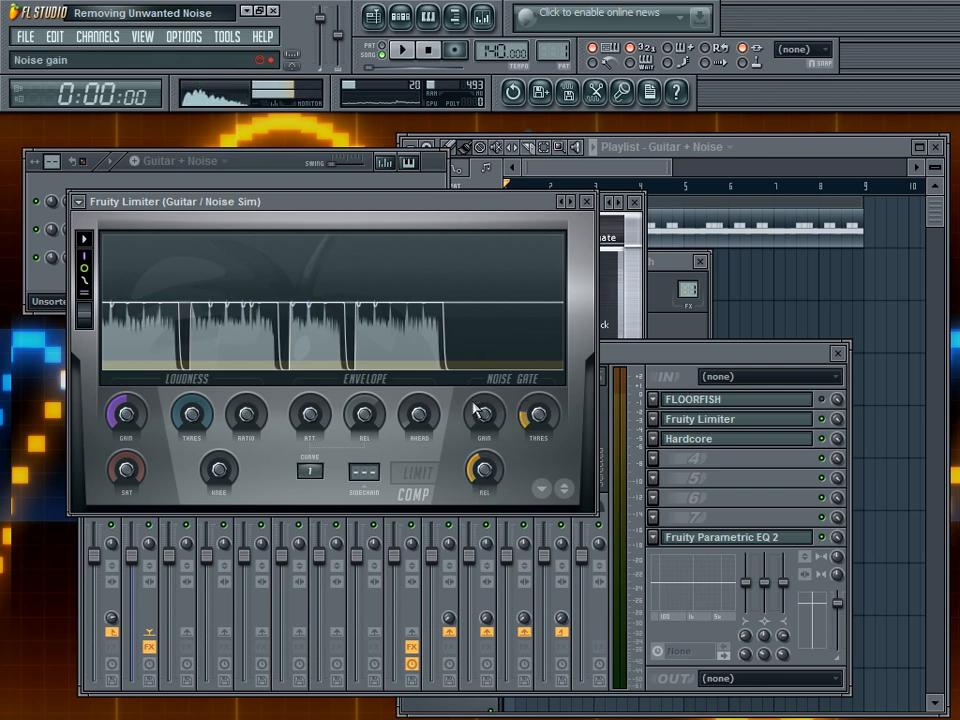
Step: Review FLOORFISH's expansion settings for comparison, close the plugin and return to Fruity Limiter
left_click(700, 400)
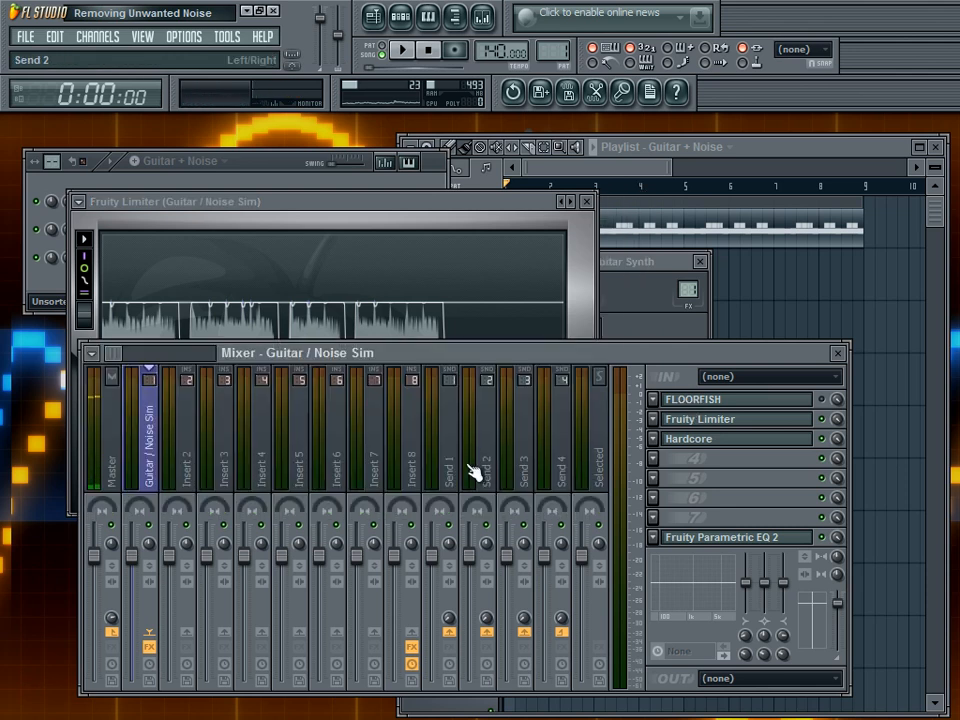
left_click(705, 402)
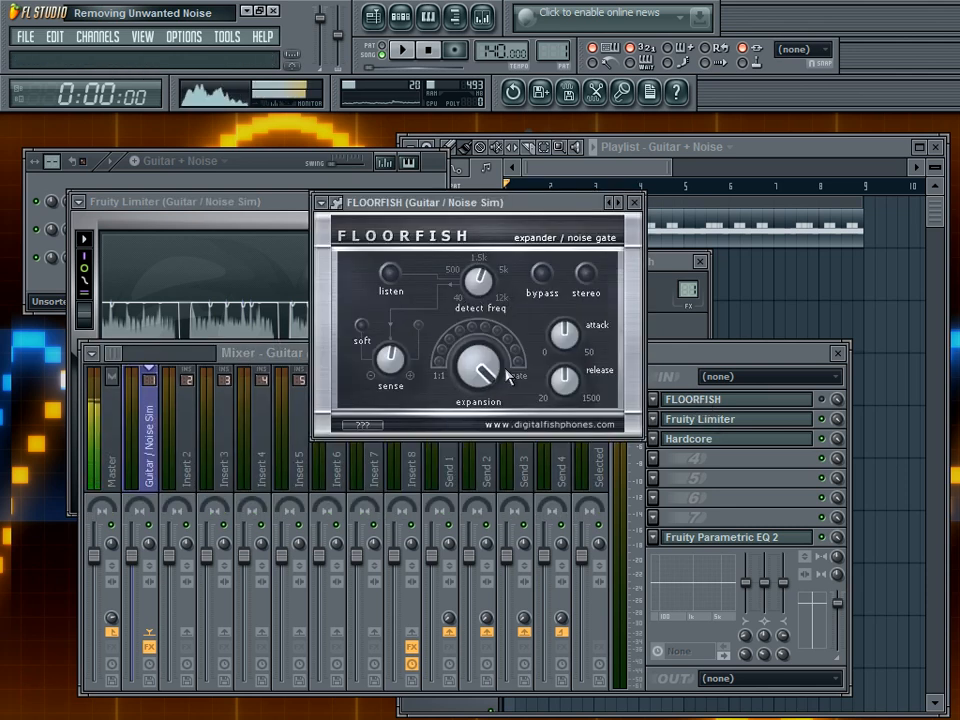
left_click(635, 207)
left_click(349, 205)
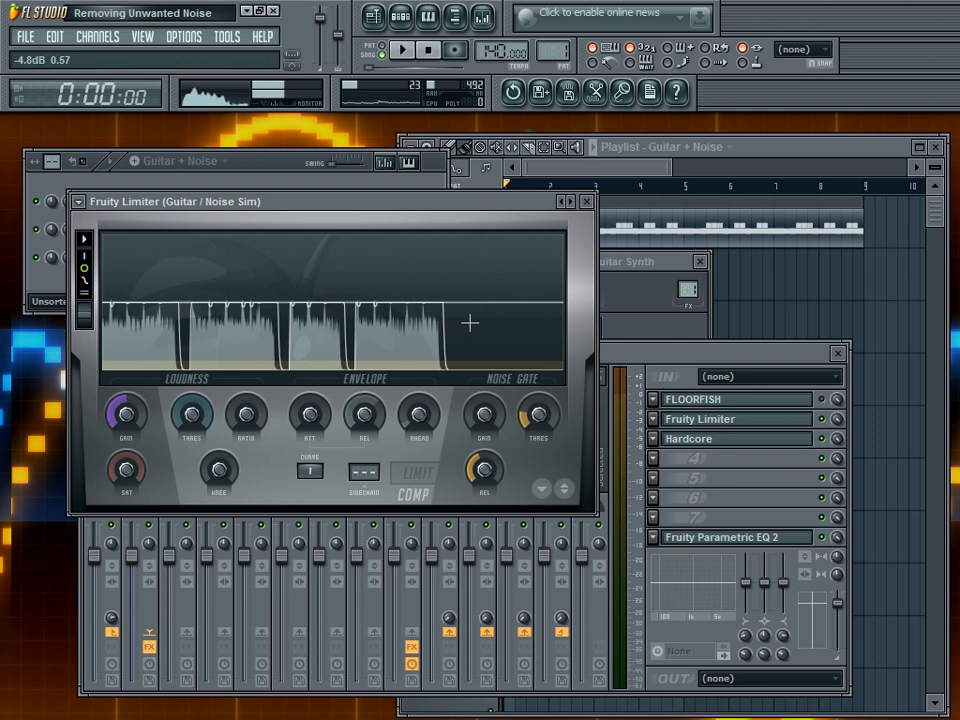
Step: Audition the guitar while adjusting Fruity Limiter's noise gate threshold and sweeping its release from about 190 ms down to the minimum
left_click(403, 50)
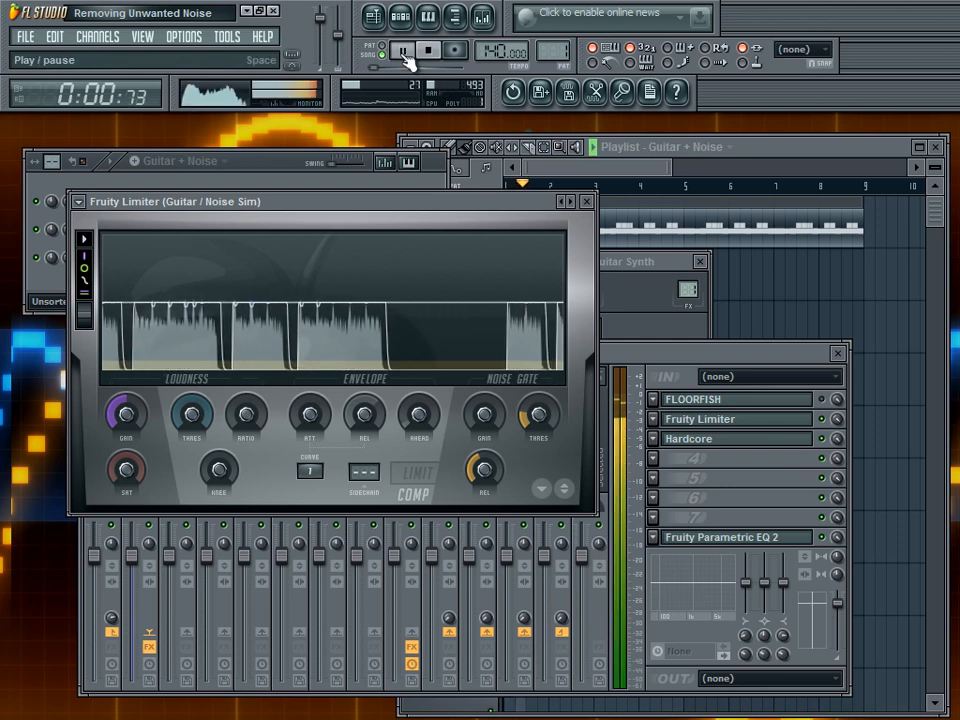
left_click_drag(540, 418, 542, 446)
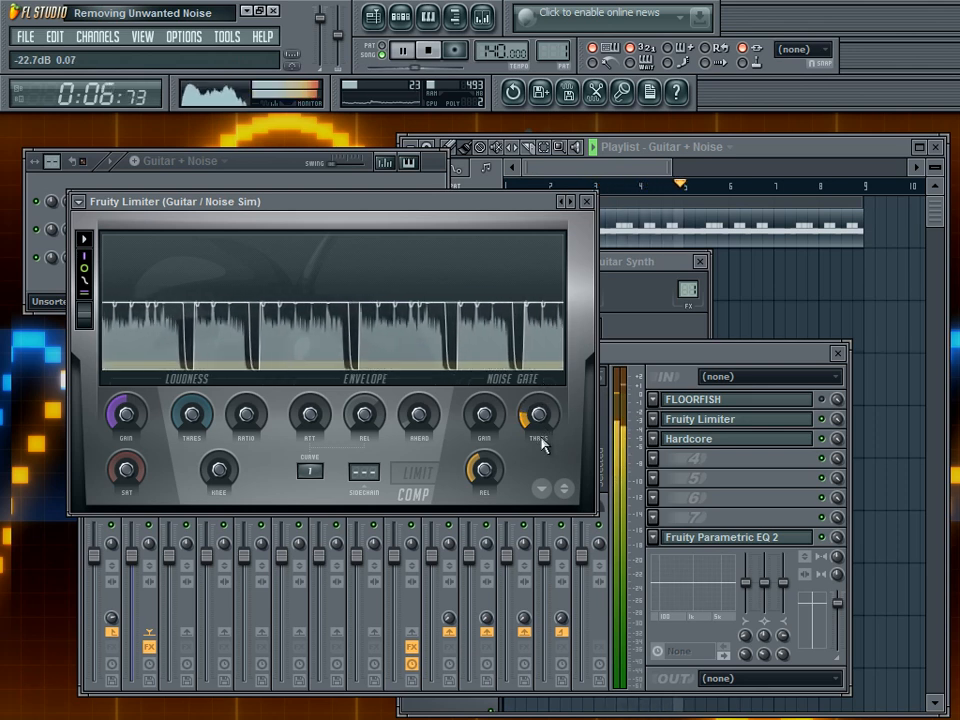
left_click_drag(484, 480, 491, 253)
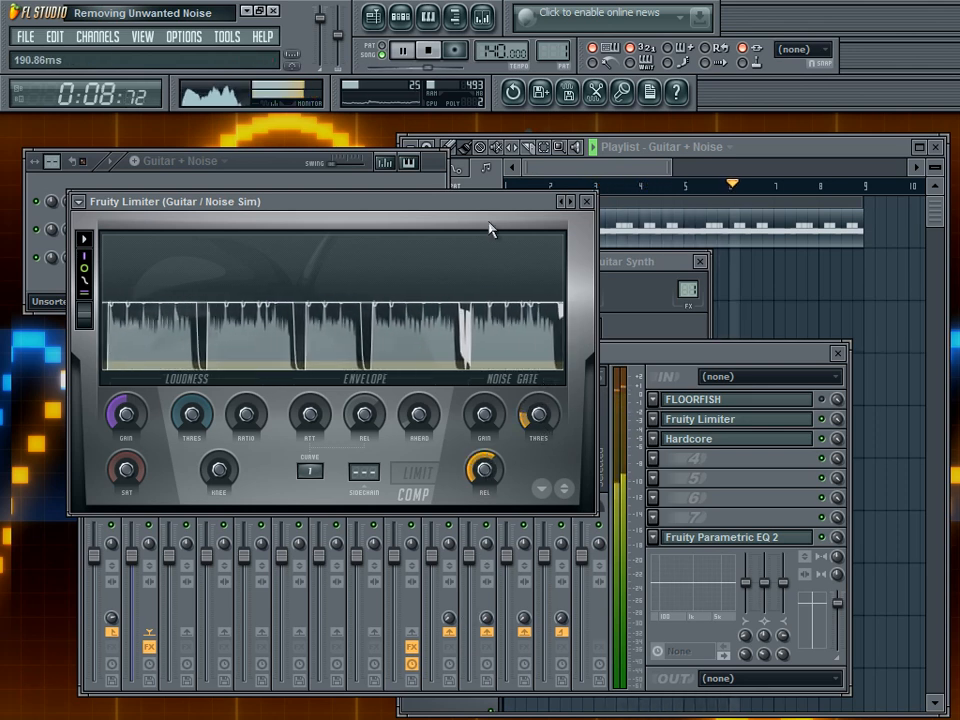
left_click_drag(493, 152, 510, 516)
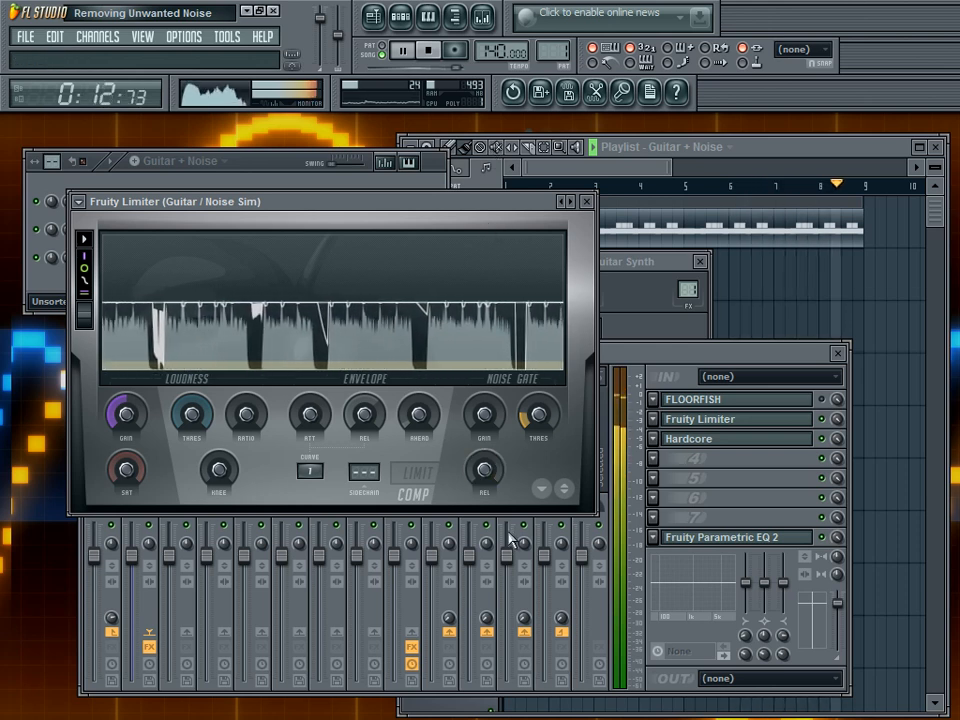
left_click(433, 52)
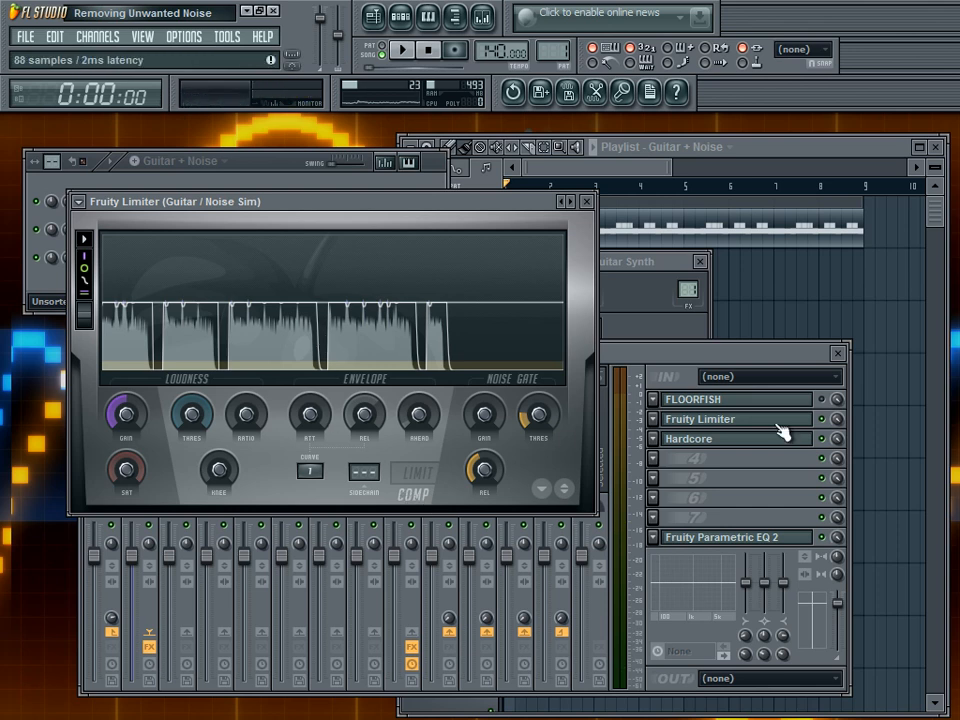
Step: Recheck Fruity Limiter's limiter mode, return to compressor mode and lower the compressor threshold to -16.0 dB while auditioning the guitar
left_click(422, 482)
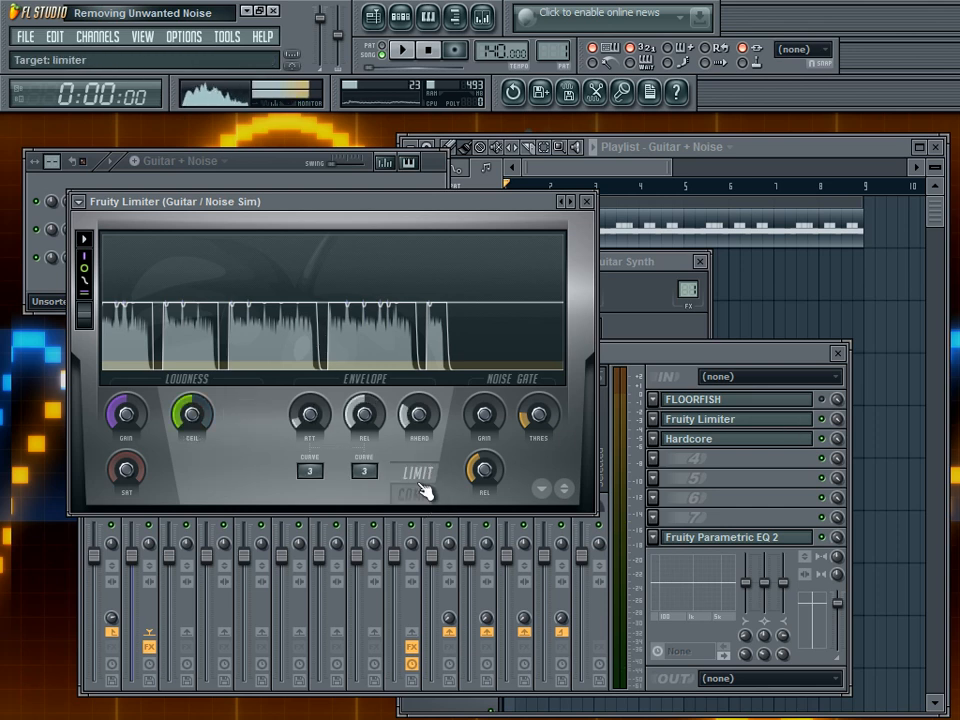
left_click(420, 500)
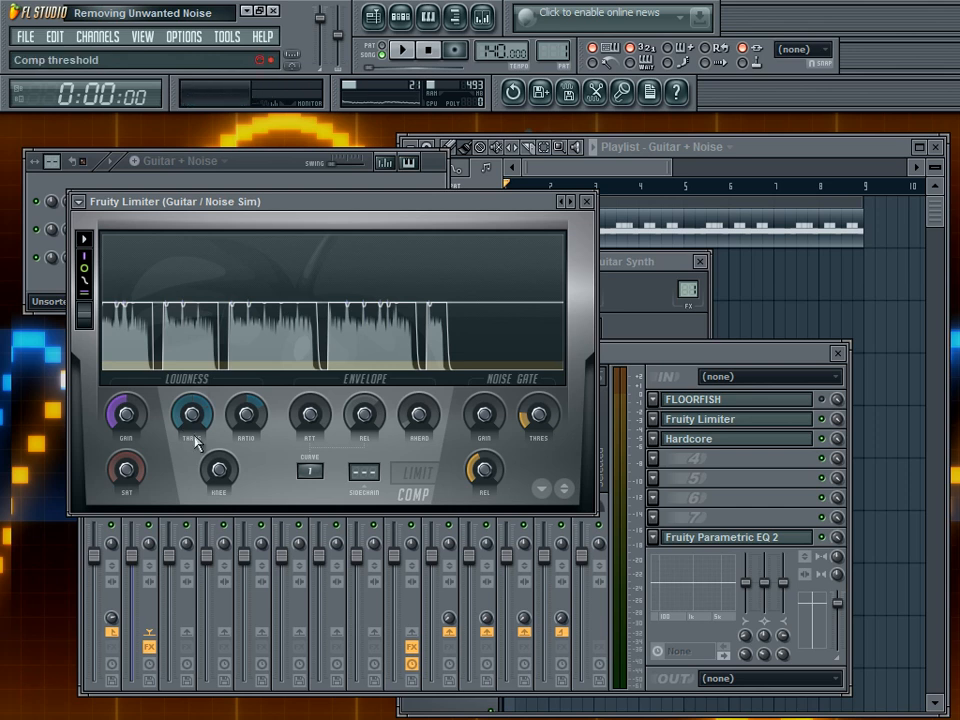
left_click_drag(195, 439, 188, 514)
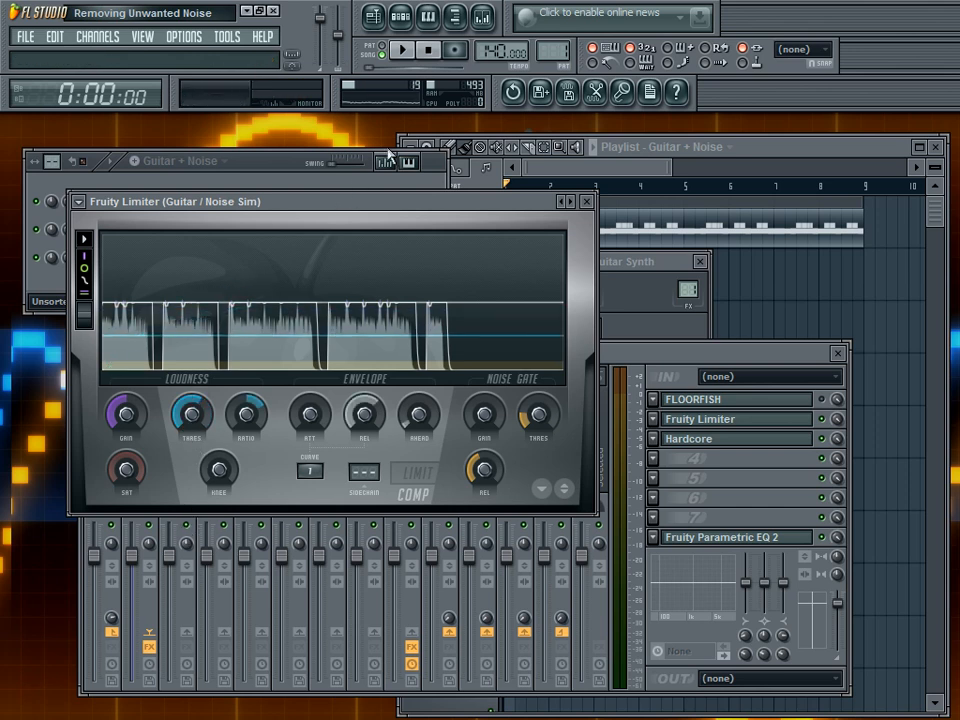
left_click(401, 49)
left_click_drag(194, 411, 186, 467)
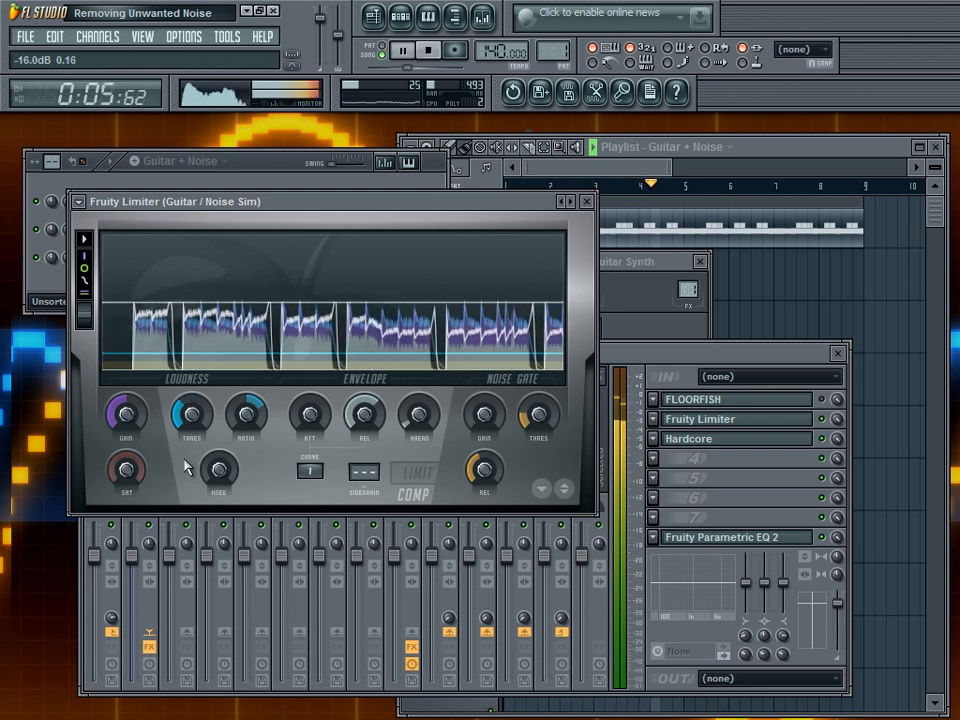
left_click(430, 50)
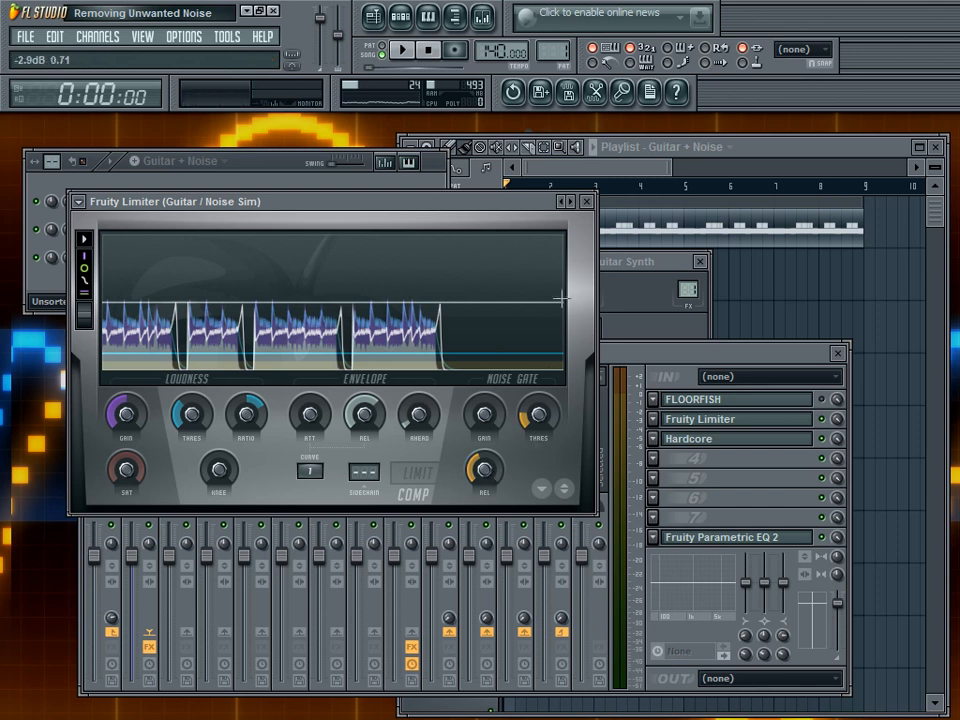
Step: Compare the FLOORFISH and Fruity Limiter controls on the Guitar / Noise Sim track, and close both plugins
left_click(587, 202)
left_click(736, 400)
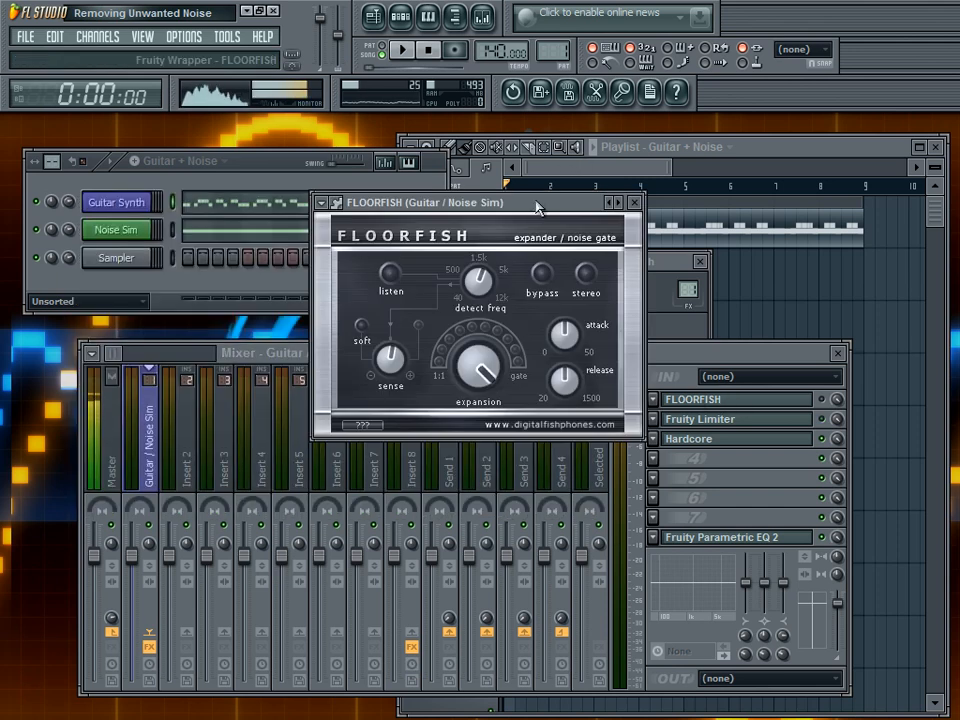
left_click(634, 204)
left_click(703, 421)
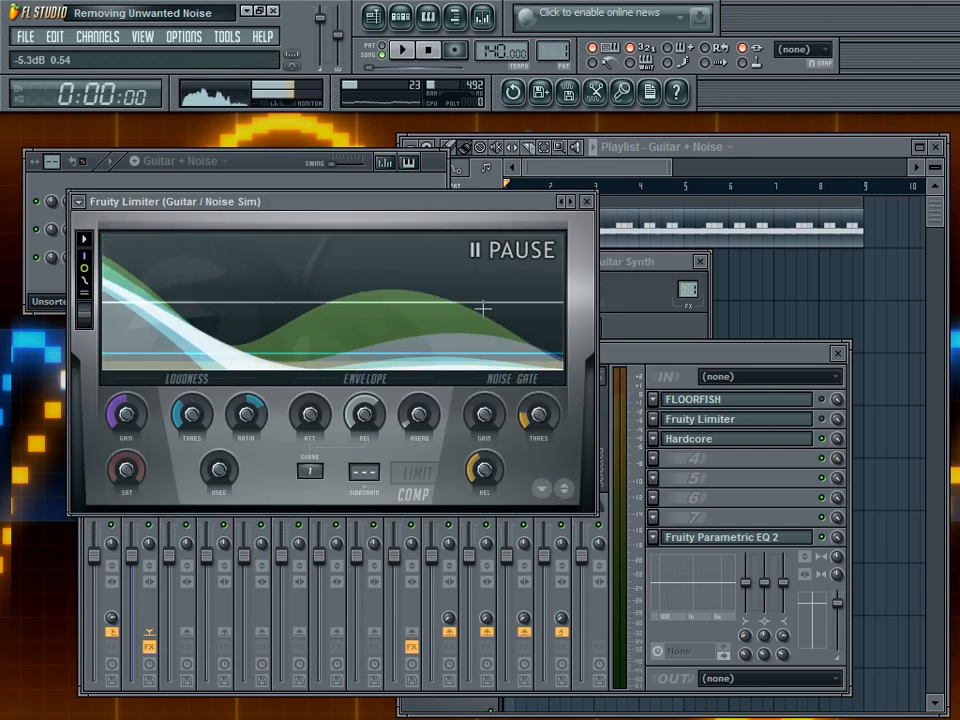
left_click(586, 201)
left_click(694, 399)
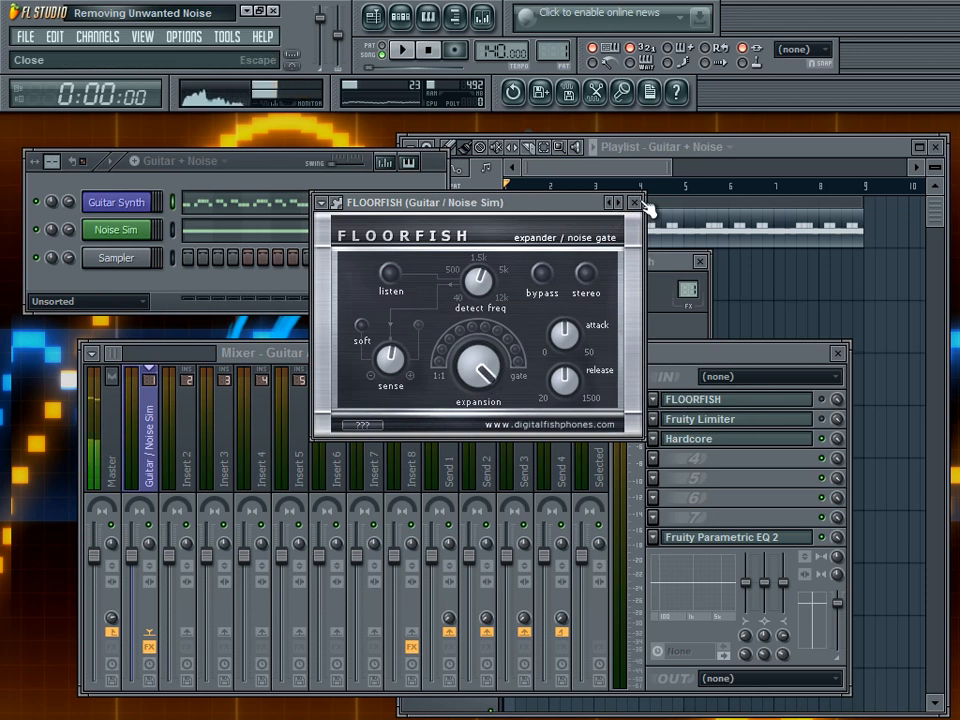
left_click(634, 203)
left_click(684, 420)
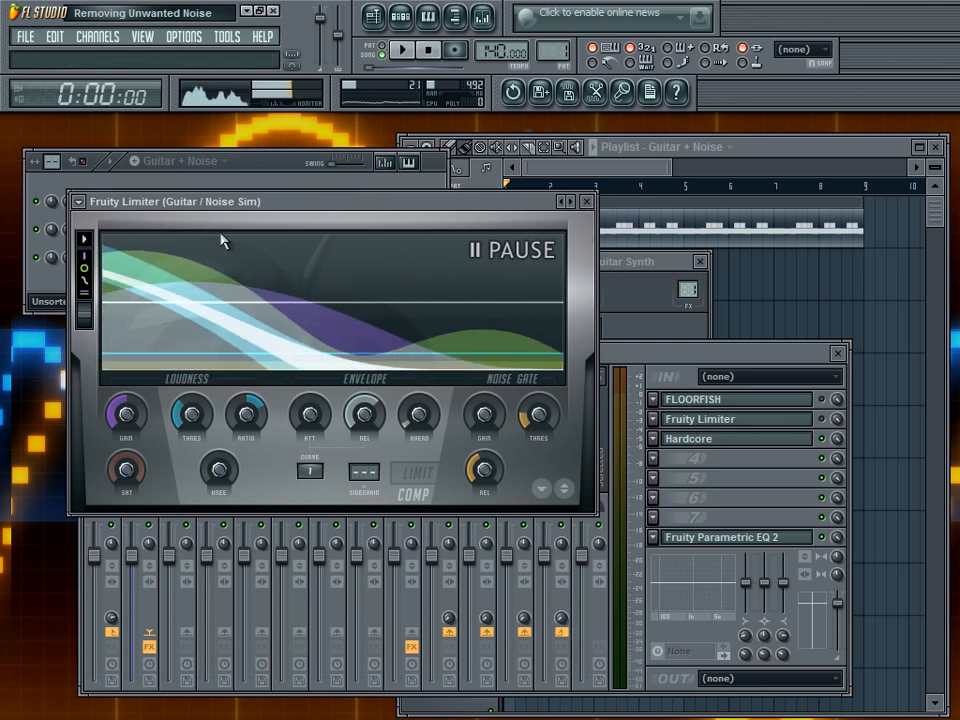
left_click(586, 201)
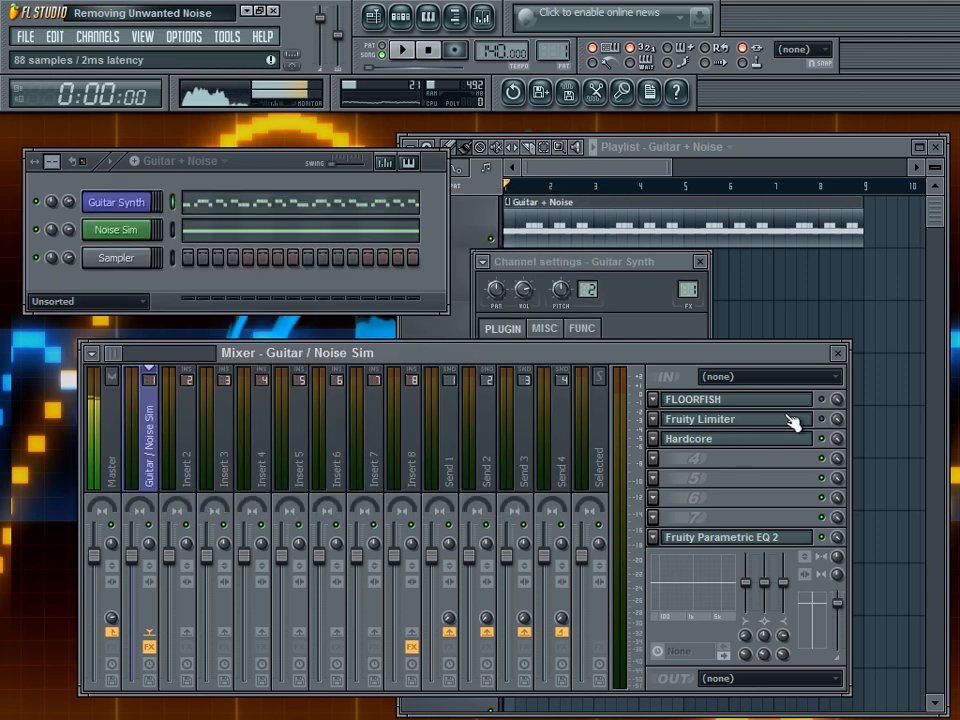
Step: Review the low and high cut curve in the track's Fruity Parametric EQ 2 and close the plugin
left_click(719, 538)
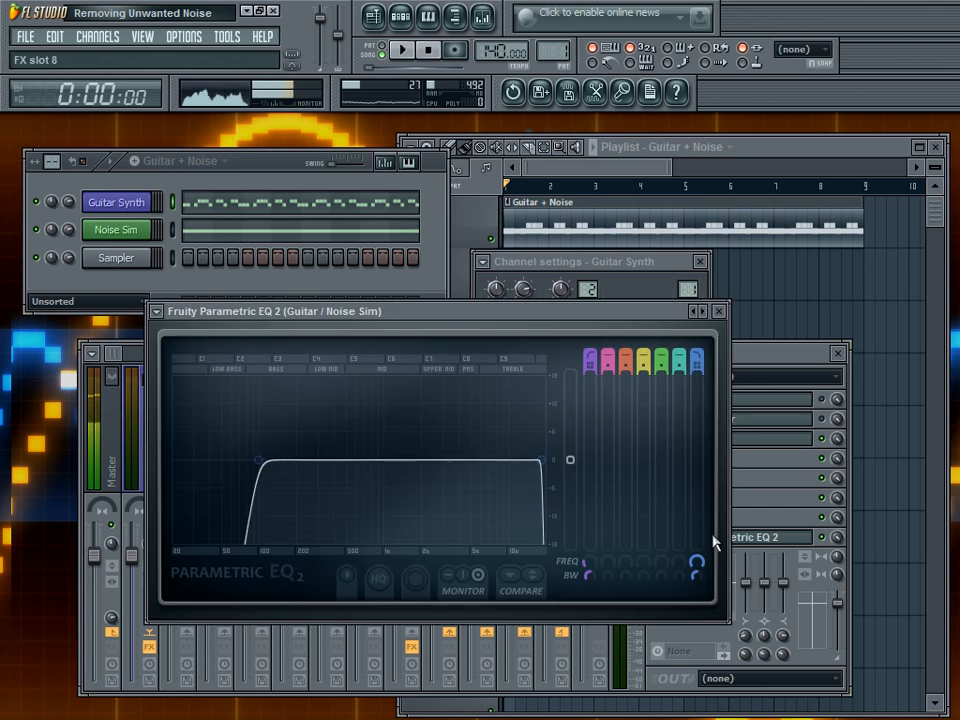
left_click(719, 312)
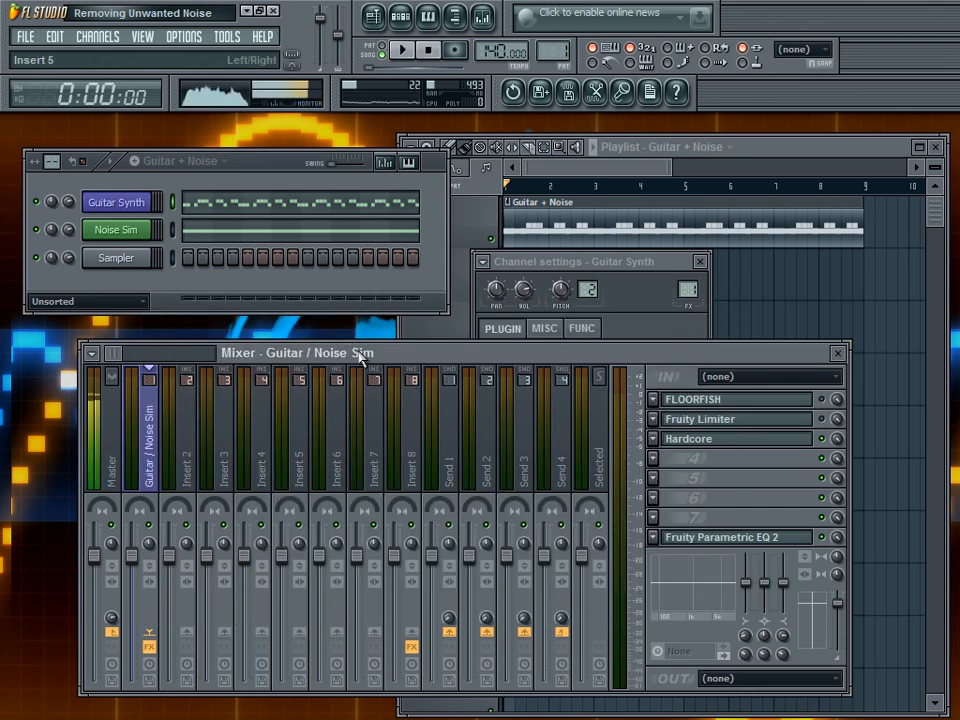
left_click(718, 541)
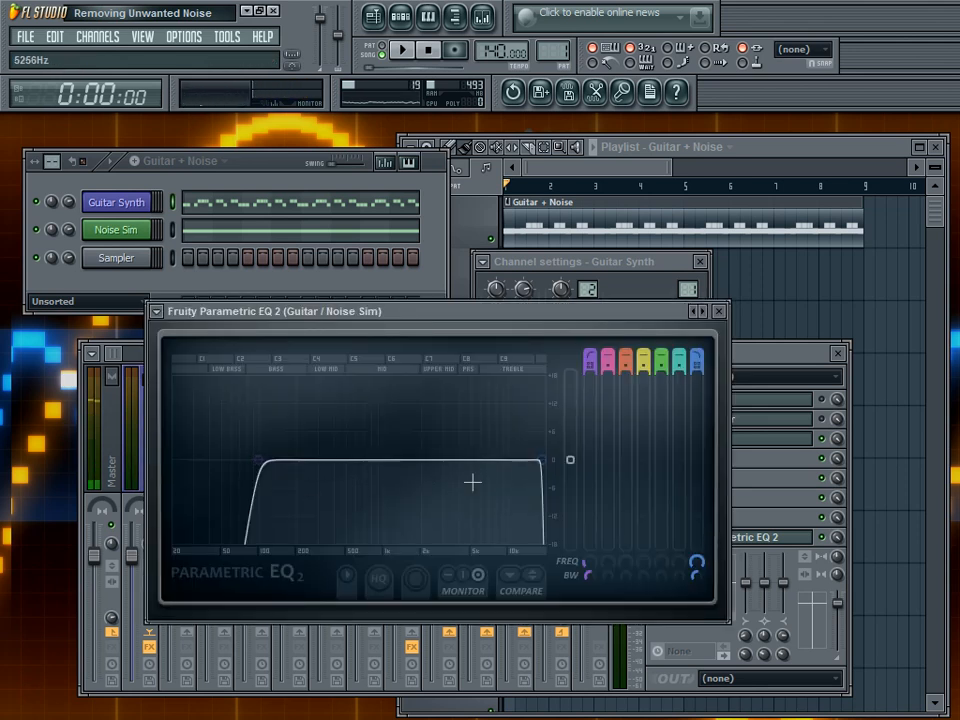
left_click(718, 313)
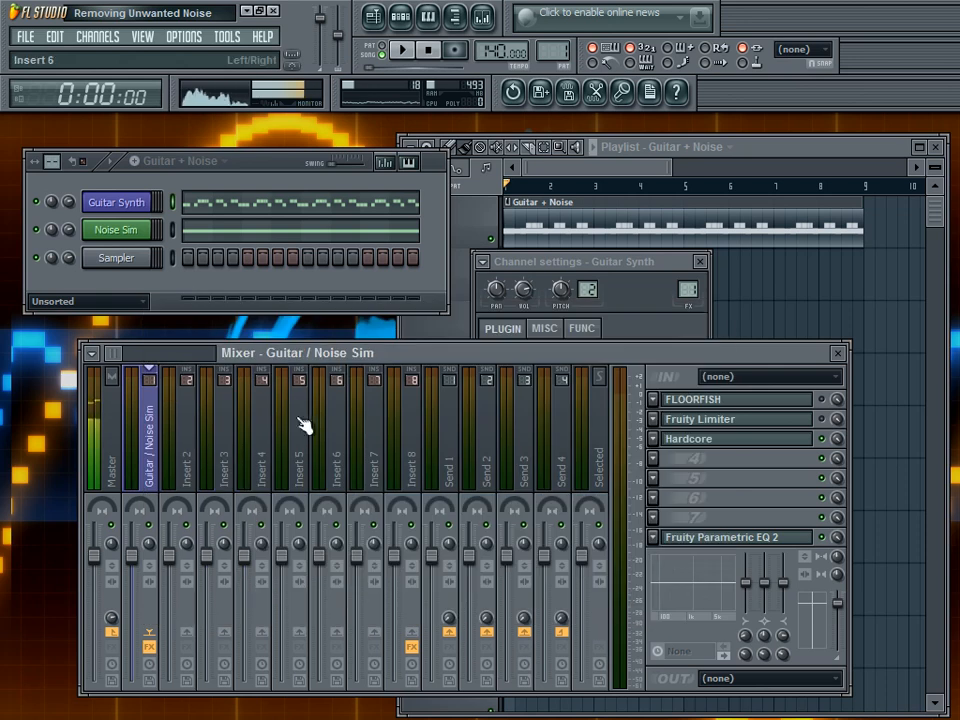